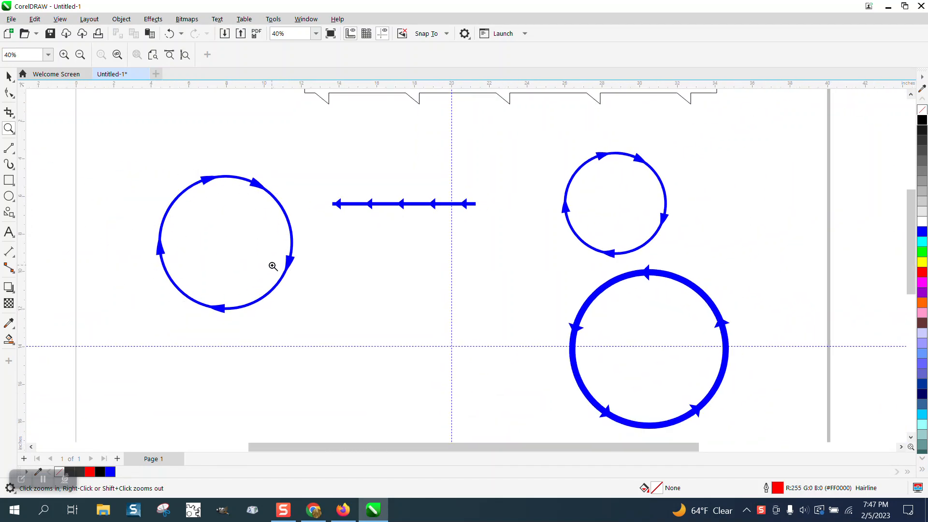
# Draw a circle about 7.4 inches wide below the blue arrow line and apply the custom arrow Artistic Media brush at 0.46 inch width
pyautogui.scroll(-1, 186, 214)
pyautogui.click(9, 196)
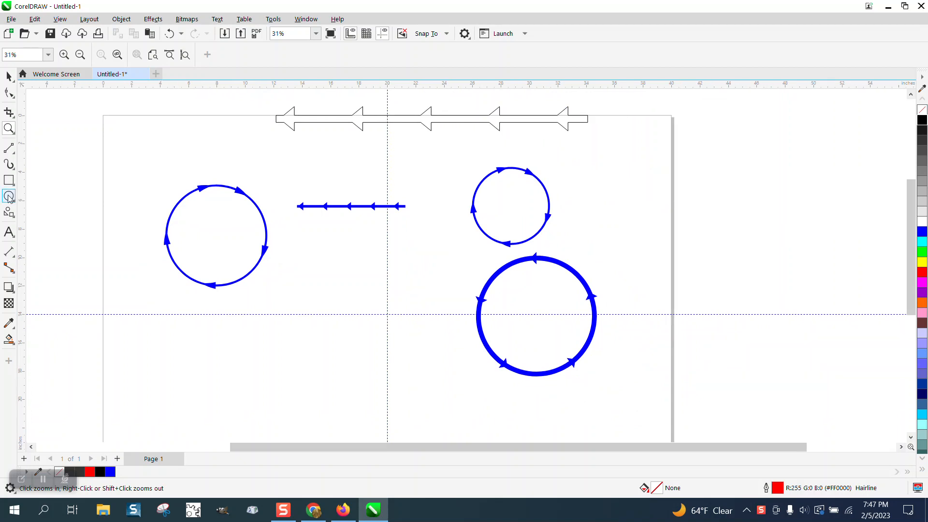
pyautogui.moveTo(401, 238)
pyautogui.mouseDown()
pyautogui.moveTo(298, 309)
pyautogui.moveTo(293, 345)
pyautogui.mouseUp()
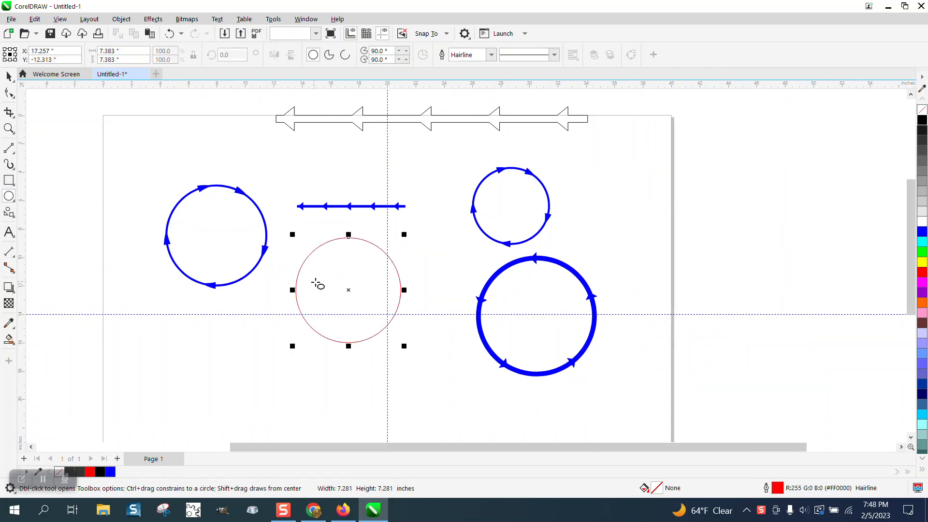
pyautogui.click(13, 171)
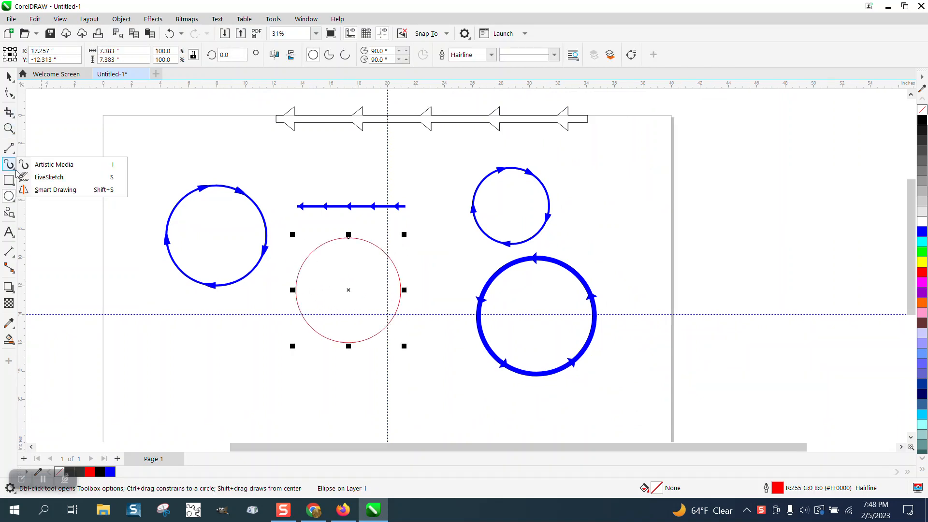
pyautogui.click(48, 162)
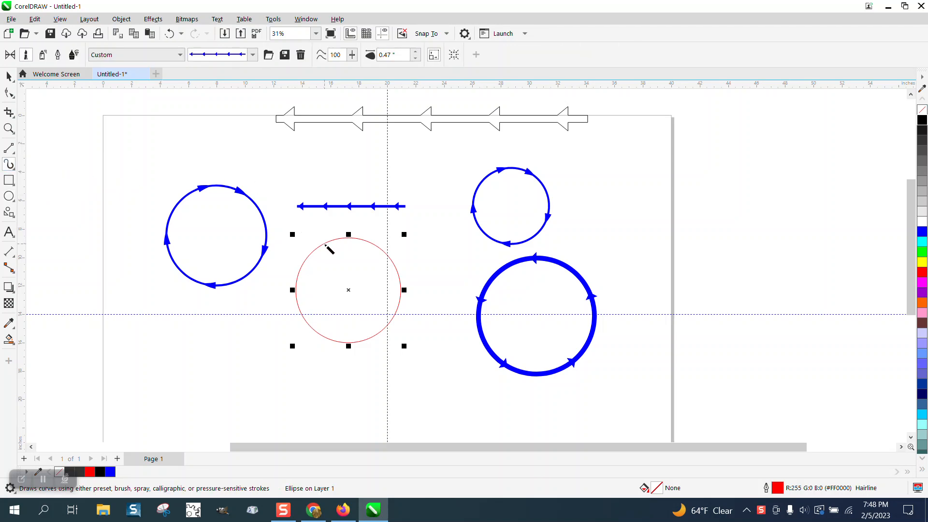
pyautogui.click(325, 243)
pyautogui.click(415, 58)
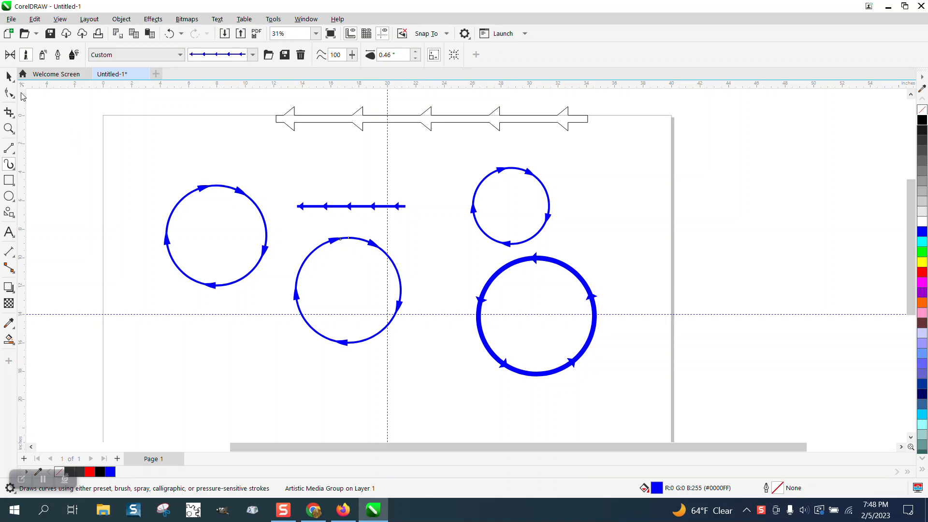
# Delete the new brushed arrow circle and center the thick blue arrow circle on the page
pyautogui.press('space')
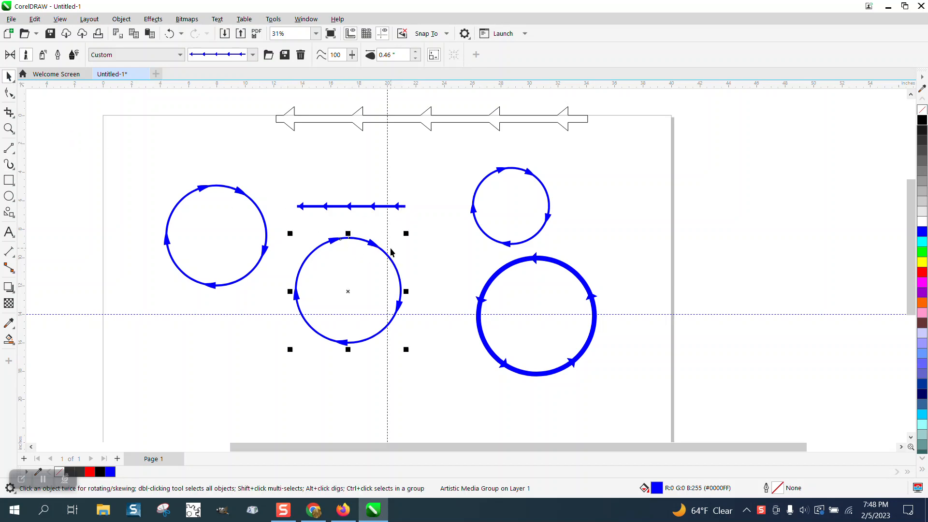
pyautogui.press('Delete')
pyautogui.click(521, 263)
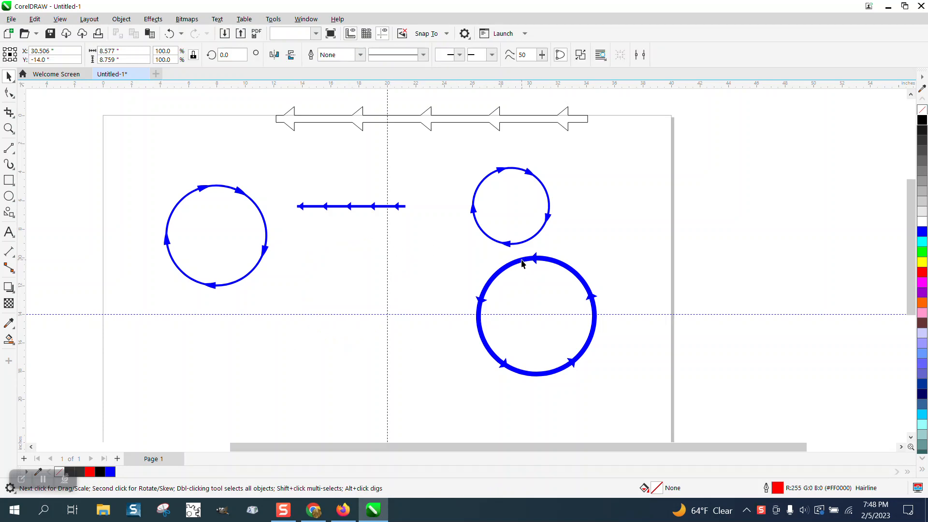
pyautogui.press('p')
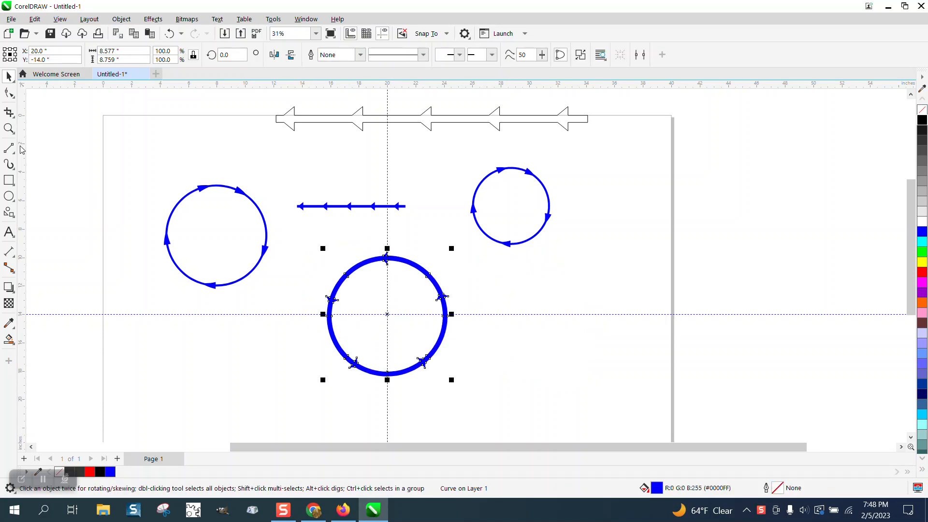
# Examine the arrowheads on the thick circle up close and compare them with those on the straight blue arrow line
pyautogui.click(9, 128)
pyautogui.moveTo(306, 249); pyautogui.dragTo(539, 391)
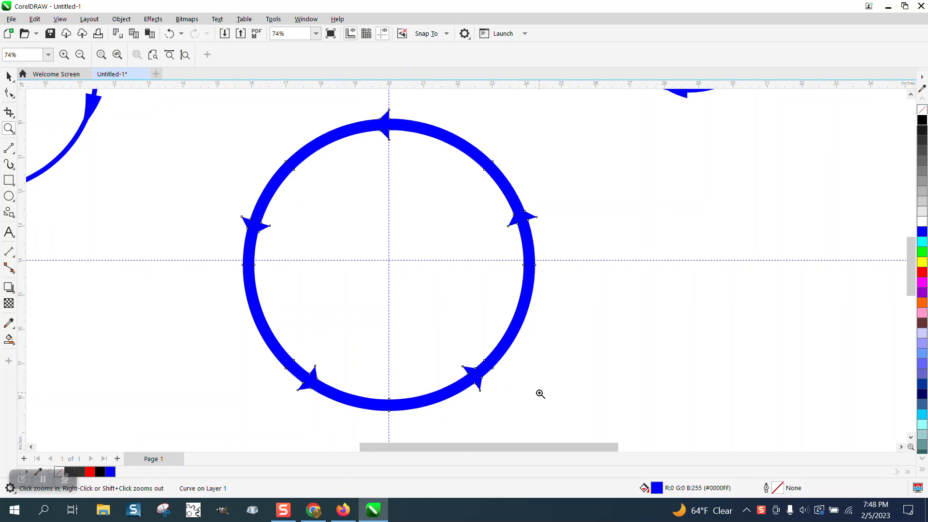
pyautogui.scroll(-2, 354, 234)
pyautogui.scroll(-1, 357, 226)
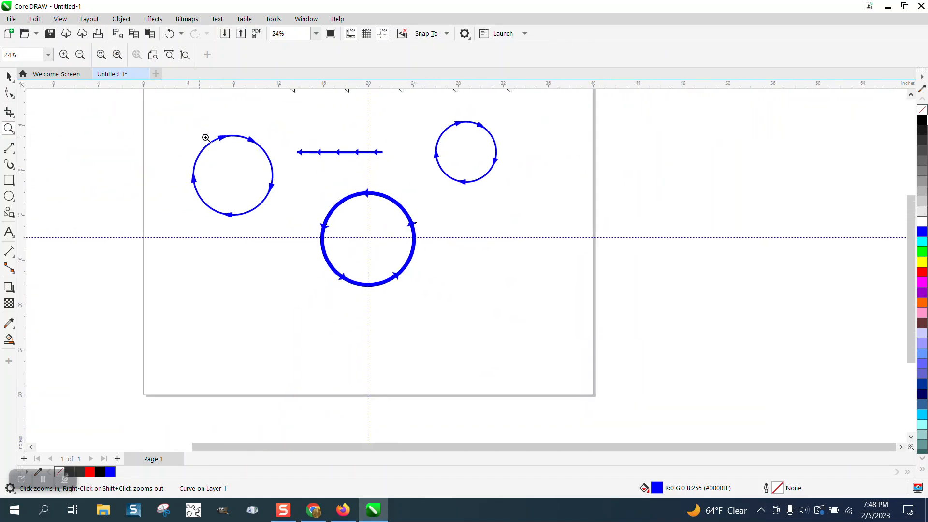
pyautogui.moveTo(300, 141); pyautogui.dragTo(449, 176)
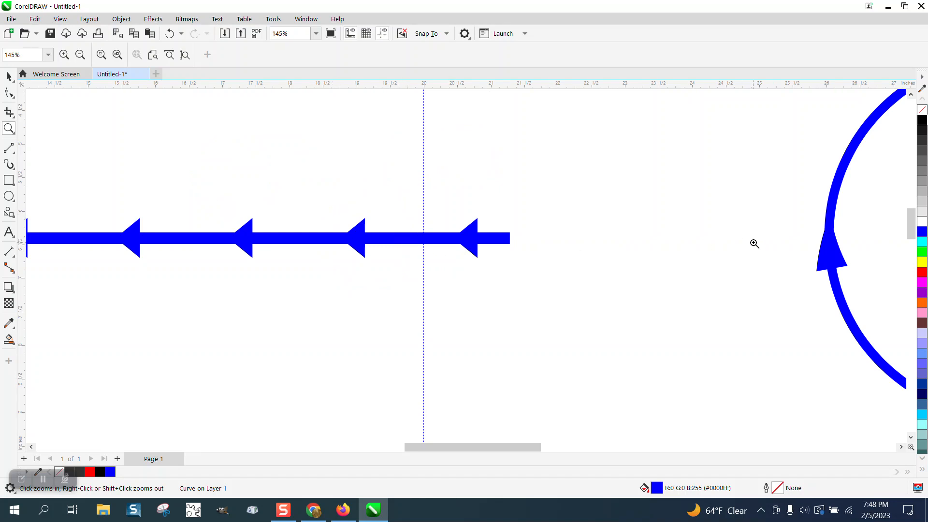
pyautogui.scroll(-3, 438, 204)
pyautogui.scroll(-1, 435, 204)
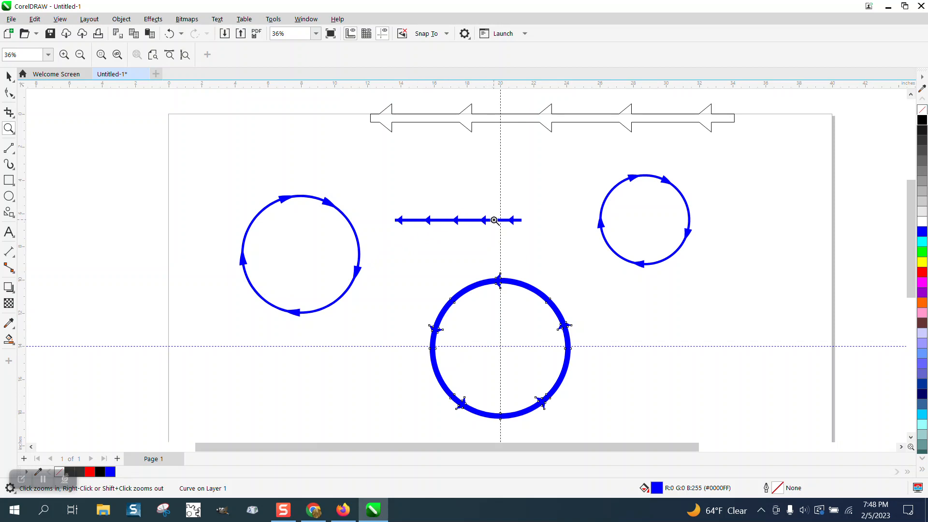
# Move the blue arrow line up near the outlined arrow strip and the thick arrow circle out of the page center, below the small circle
pyautogui.click(9, 76)
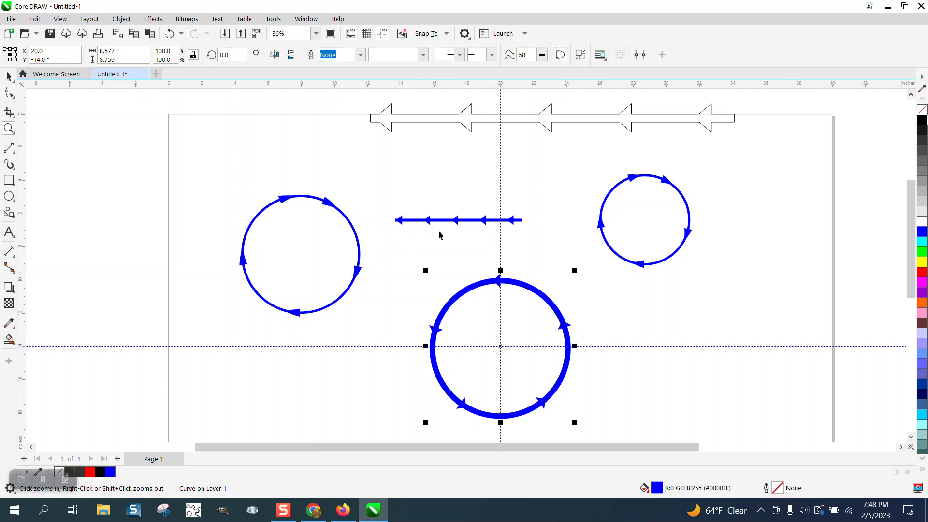
pyautogui.moveTo(440, 220); pyautogui.dragTo(382, 176)
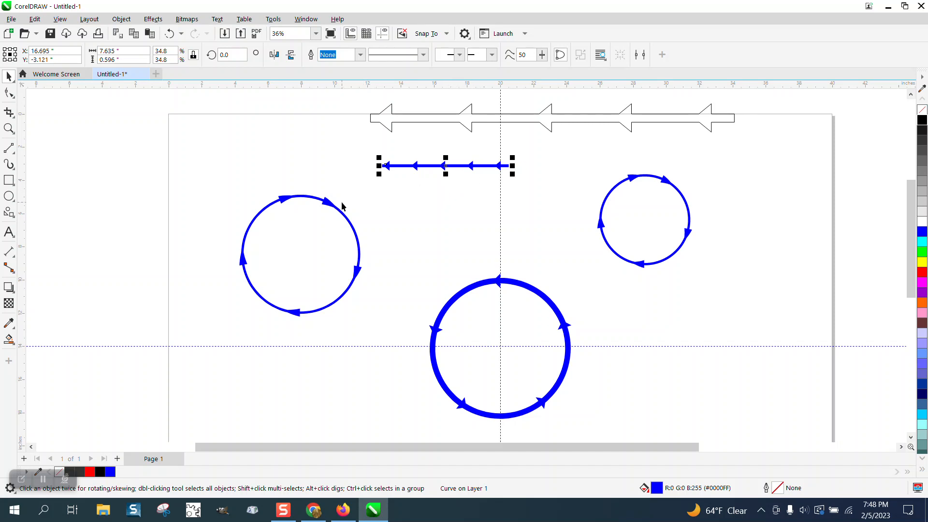
pyautogui.moveTo(523, 291); pyautogui.dragTo(736, 291)
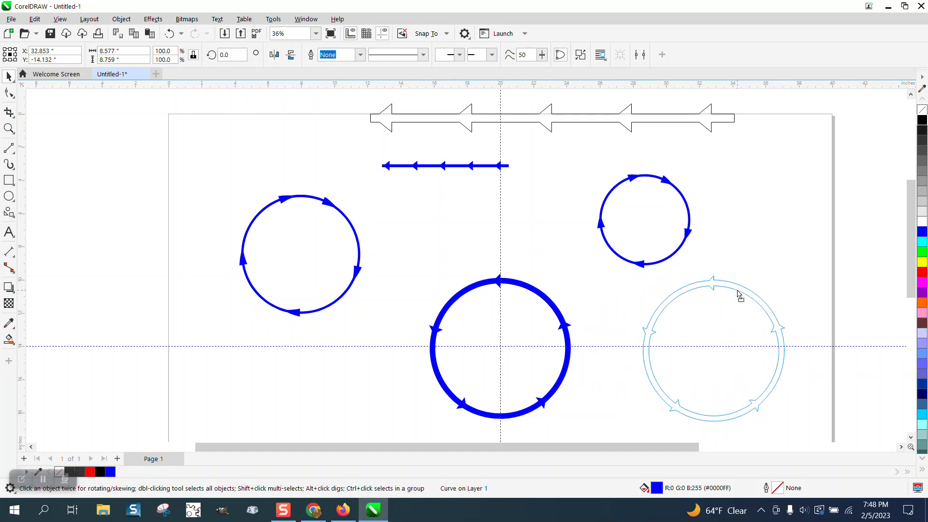
# Draw a circle about 8.3 inches wide, center it on the page, and give it a 24 pt outline
pyautogui.click(9, 196)
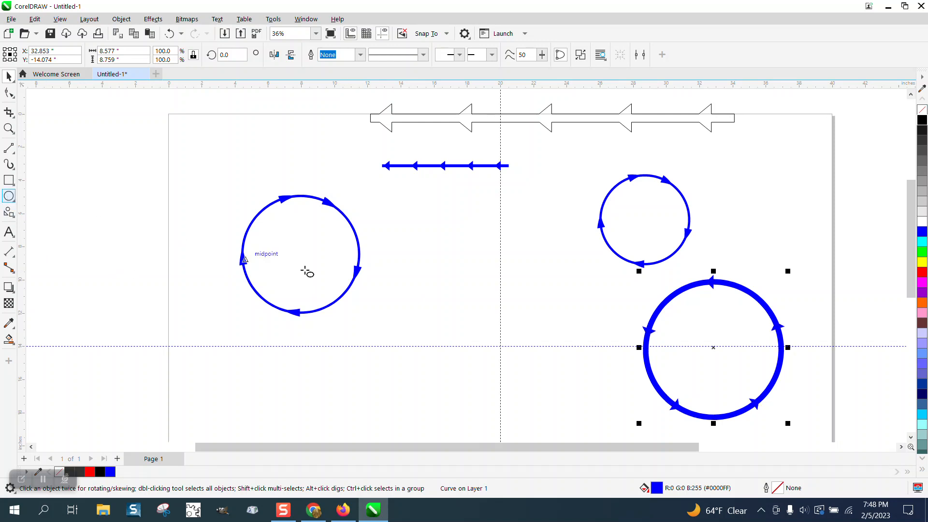
pyautogui.moveTo(555, 289); pyautogui.dragTo(439, 411)
pyautogui.press('p')
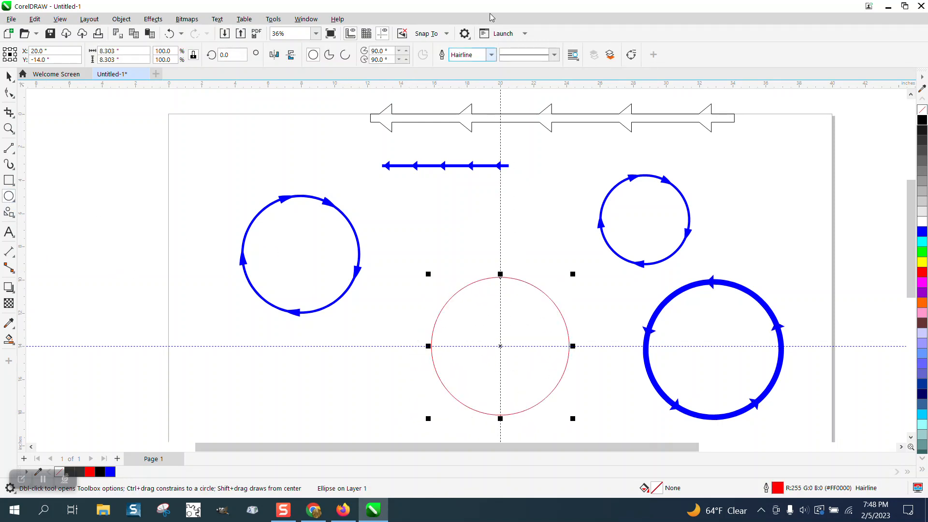
pyautogui.click(491, 55)
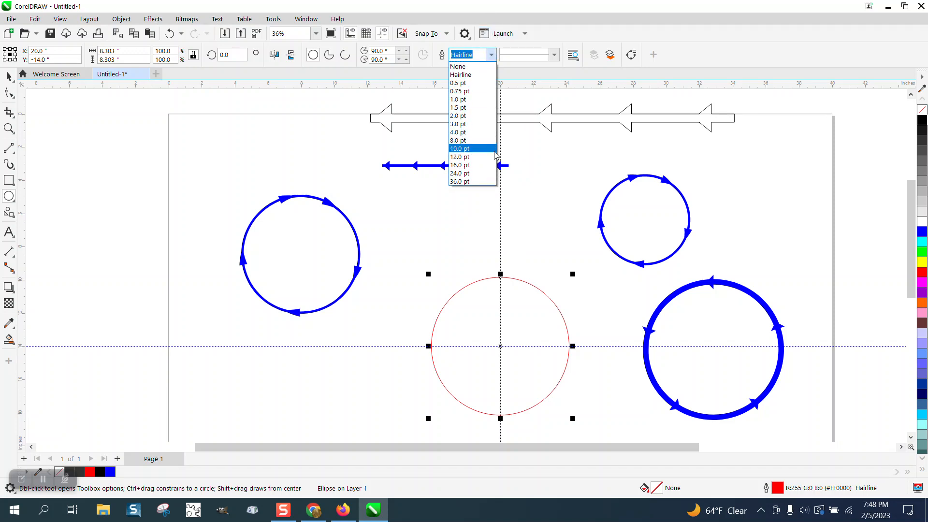
pyautogui.click(479, 173)
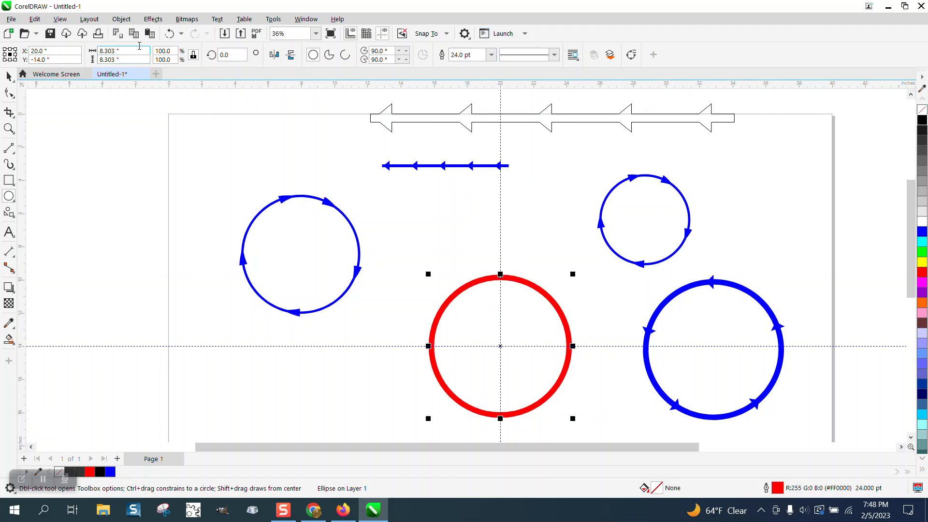
# Convert the red circle's outline to an object and make the resulting ring unfilled with a black hairline outline
pyautogui.click(122, 19)
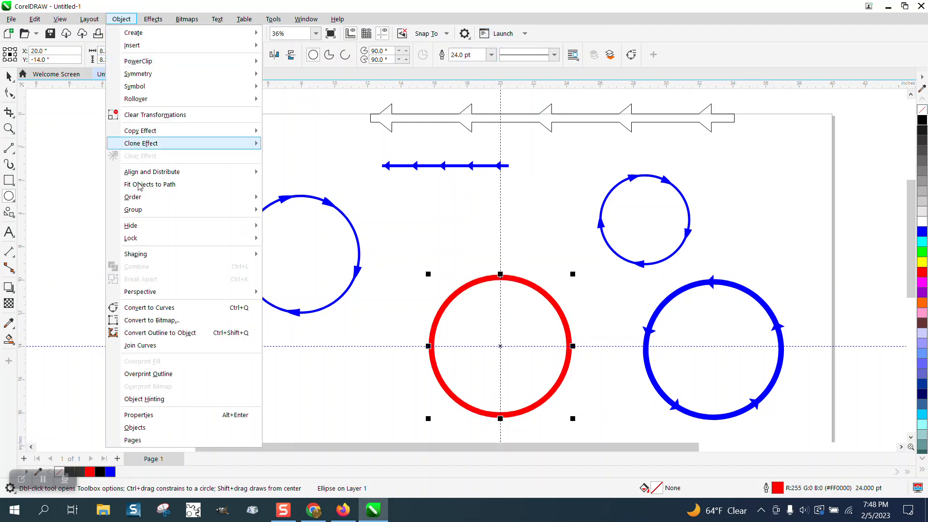
pyautogui.click(172, 333)
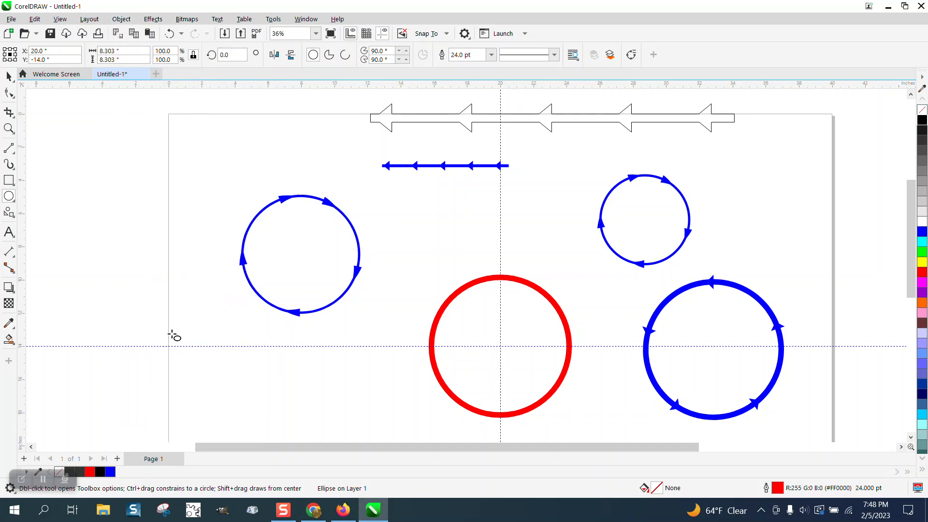
pyautogui.click(922, 112)
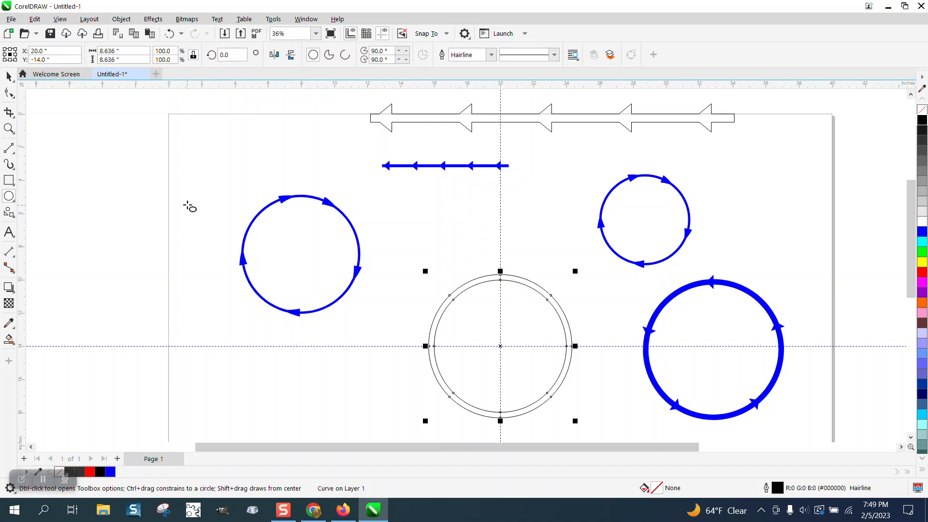
# Draw a left-pointing arrow common shape about 0.9 by 0.8 inches just above the ring
pyautogui.click(15, 218)
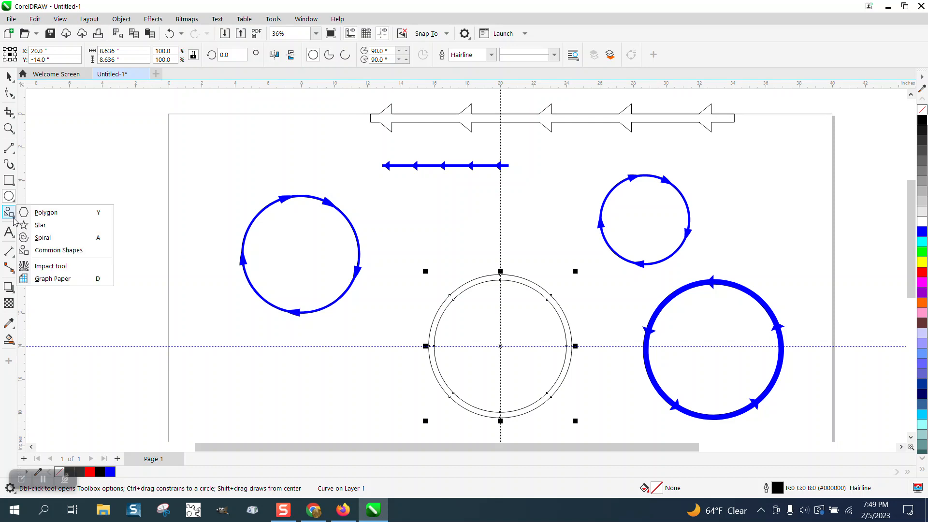
pyautogui.click(49, 250)
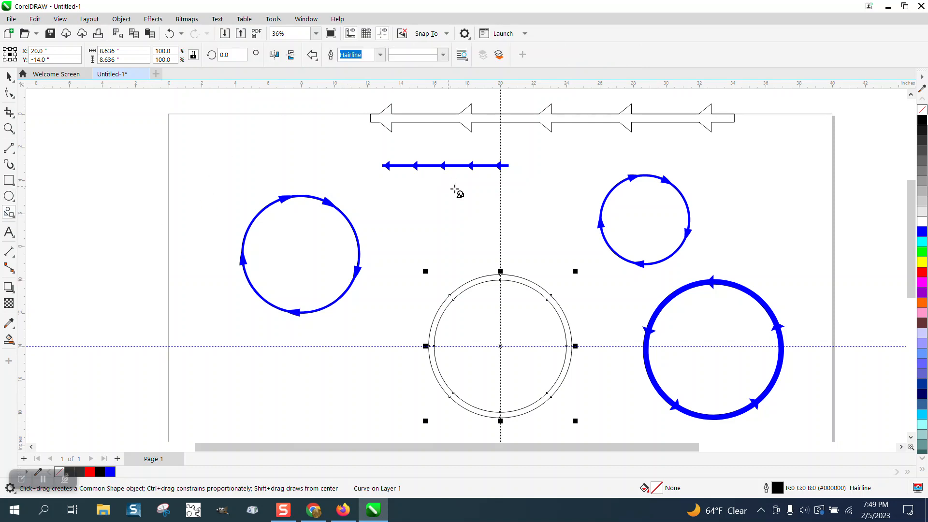
pyautogui.moveTo(518, 222); pyautogui.dragTo(497, 242)
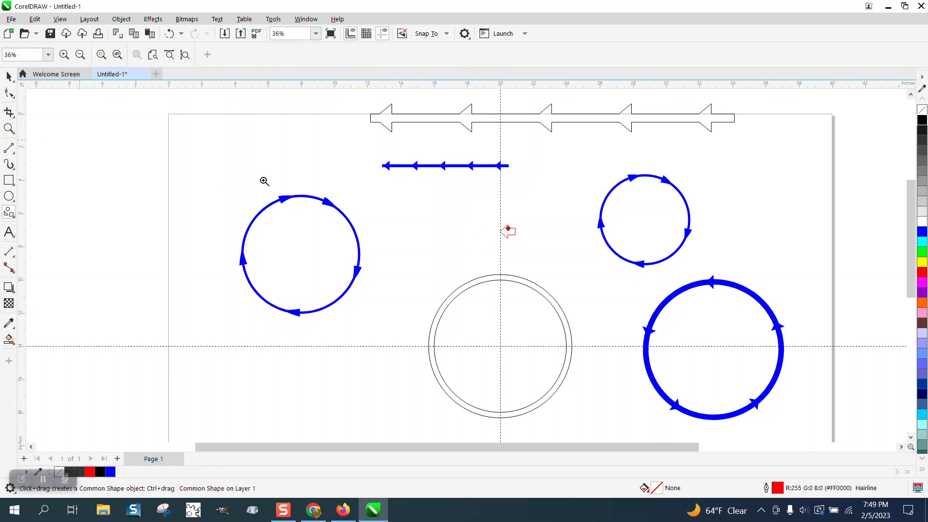
# Align the arrow and the ring to each other's centers, with the arrow flush with the ring's top edge
pyautogui.click(9, 76)
pyautogui.moveTo(409, 228); pyautogui.dragTo(605, 425)
pyautogui.press('c')
pyautogui.press('e')
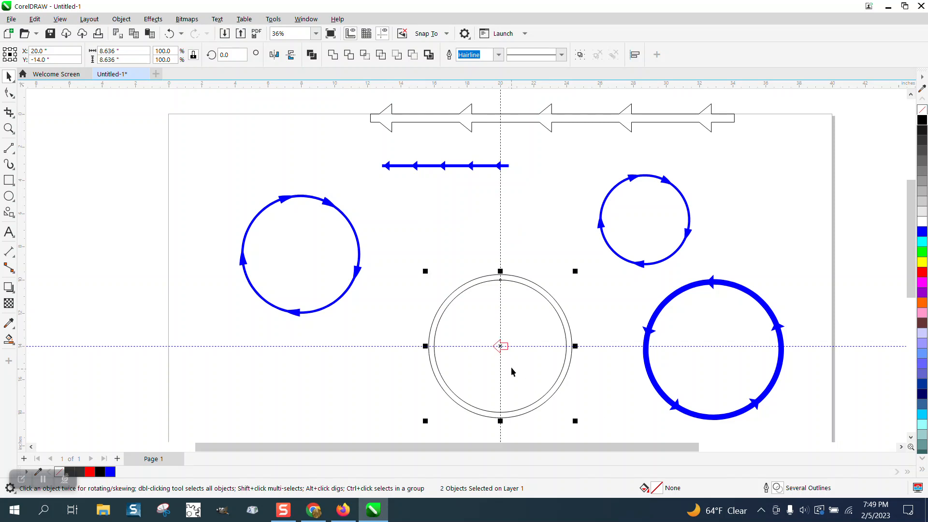
pyautogui.press('t')
# Narrow the arrow's shaft by its shape node and move the arrow up so it straddles the ring's band at Y -9.834 inches
pyautogui.click(9, 128)
pyautogui.moveTo(438, 226); pyautogui.dragTo(529, 301)
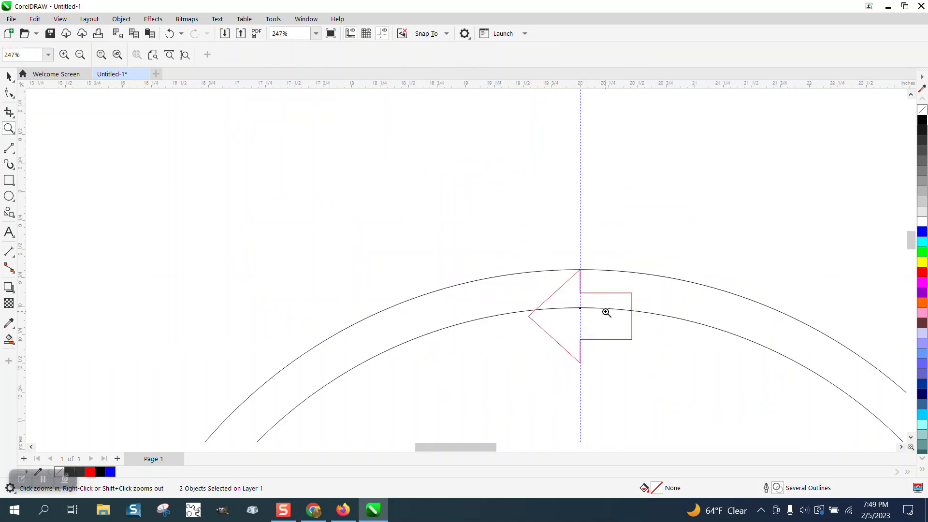
pyautogui.click(9, 92)
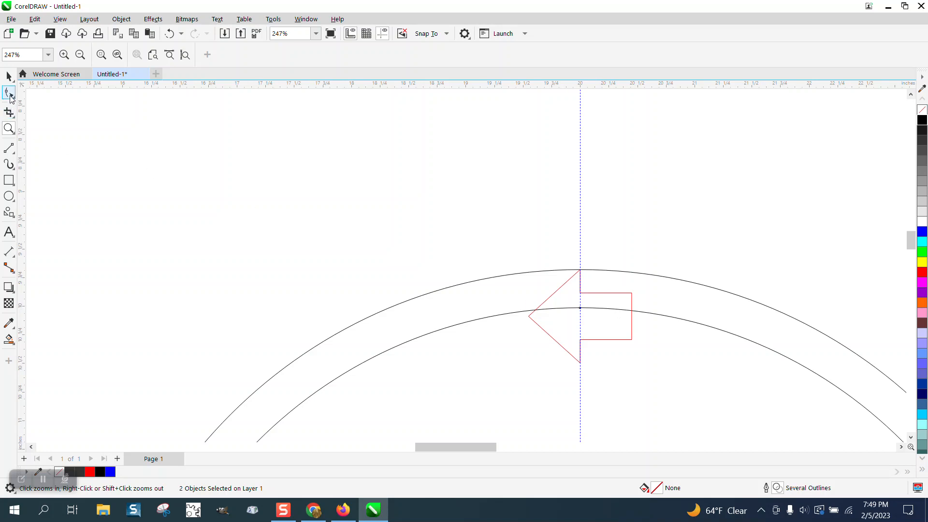
pyautogui.click(619, 296)
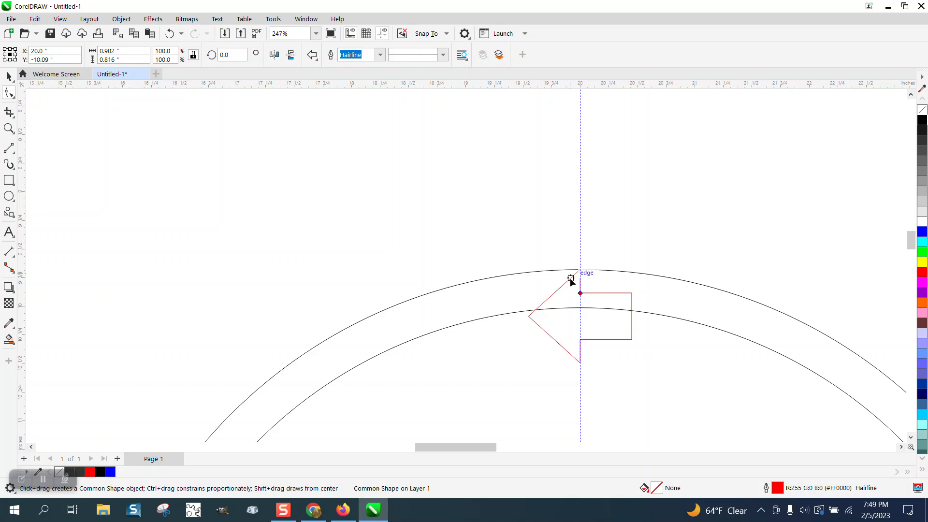
pyautogui.moveTo(580, 294); pyautogui.dragTo(580, 305)
pyautogui.press('space')
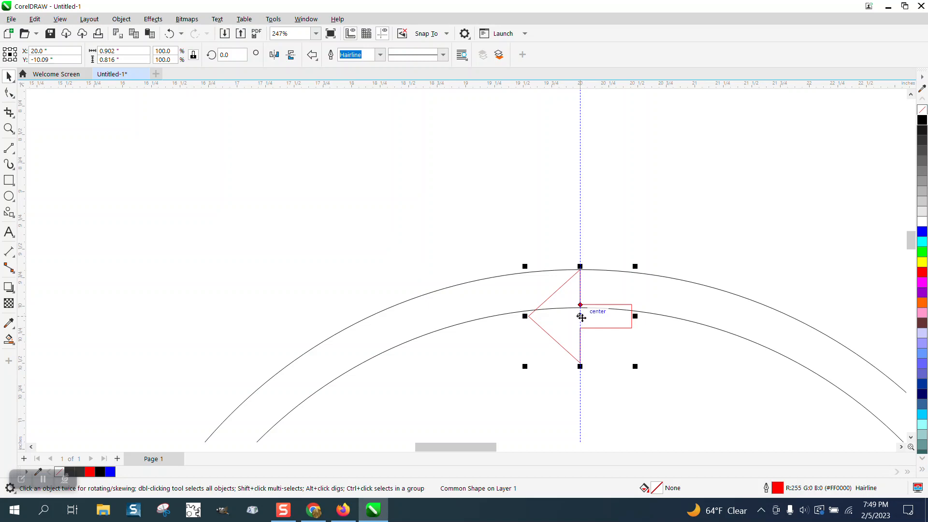
pyautogui.moveTo(582, 317); pyautogui.dragTo(580, 289)
# Move the arrow's center of rotation to the center of the ring, at the crossing of the guidelines
pyautogui.scroll(-6, 404, 212)
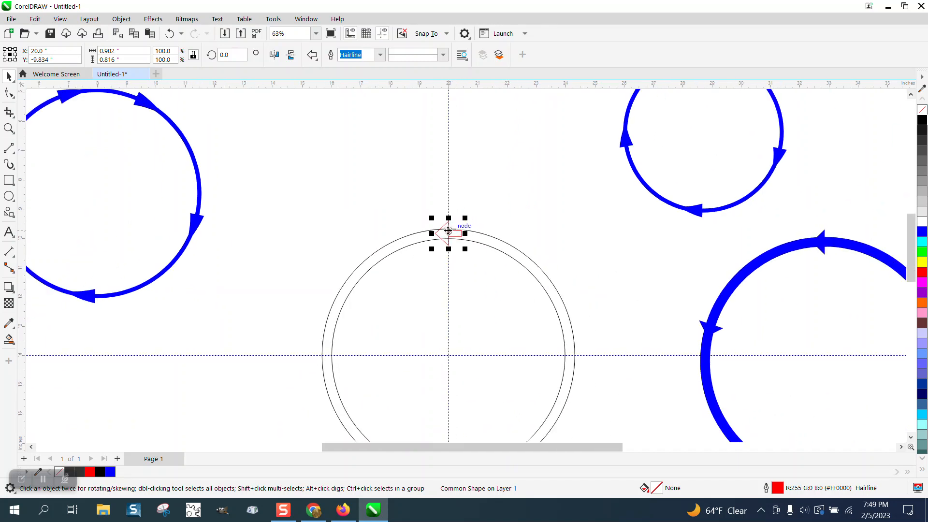
pyautogui.click(449, 233)
pyautogui.moveTo(449, 234); pyautogui.dragTo(449, 355)
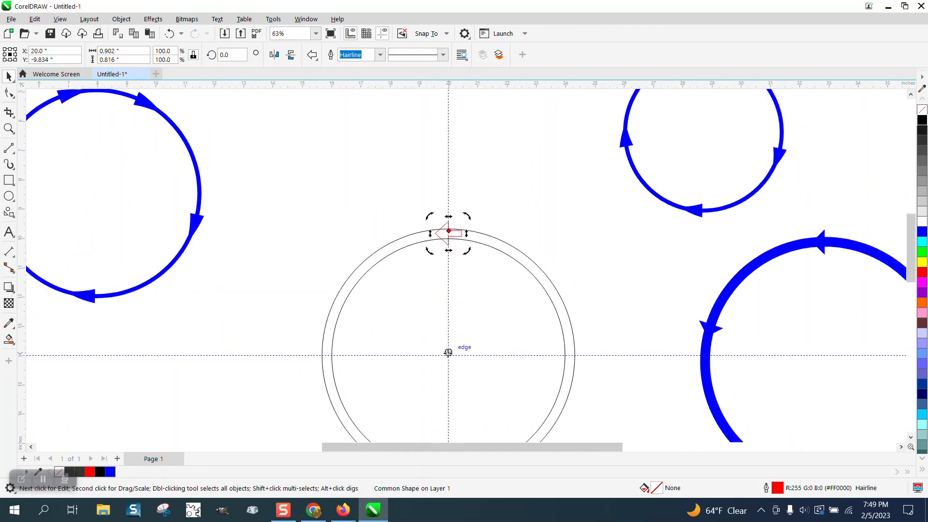
pyautogui.press('Escape')
pyautogui.click(452, 235)
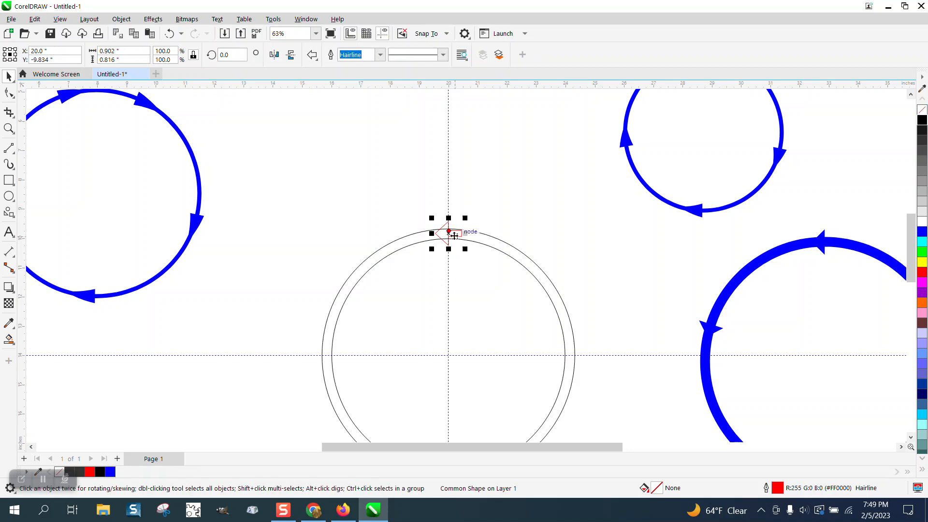
pyautogui.click(449, 233)
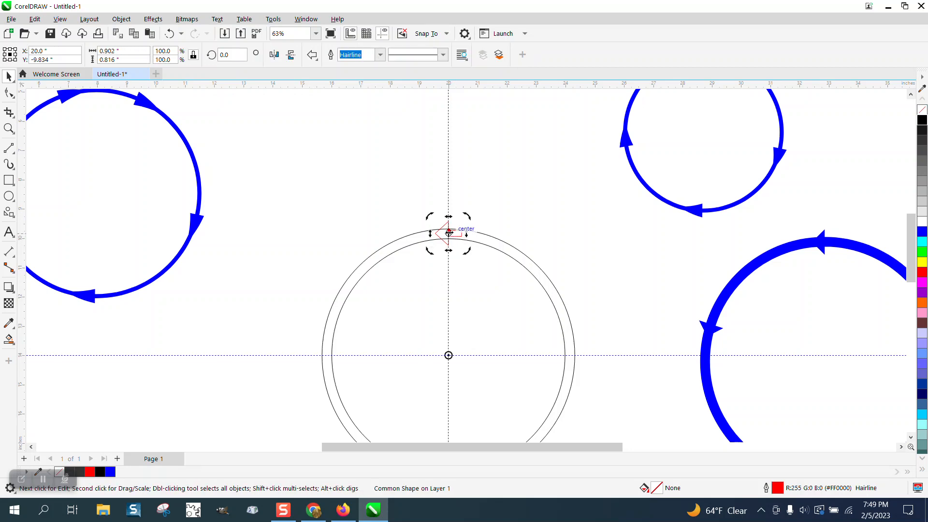
# Open the Transform docker's rotation settings for the arrow
pyautogui.click(306, 20)
pyautogui.moveTo(392, 172)
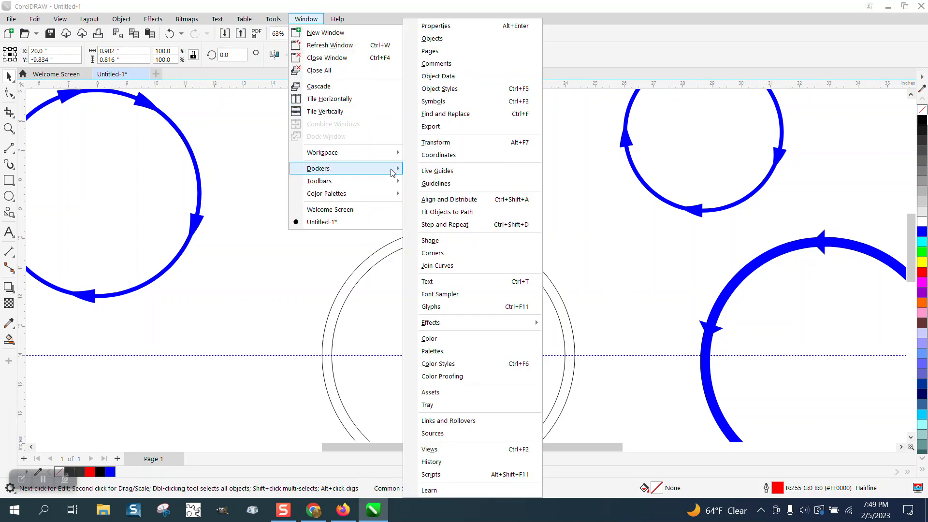
pyautogui.click(454, 147)
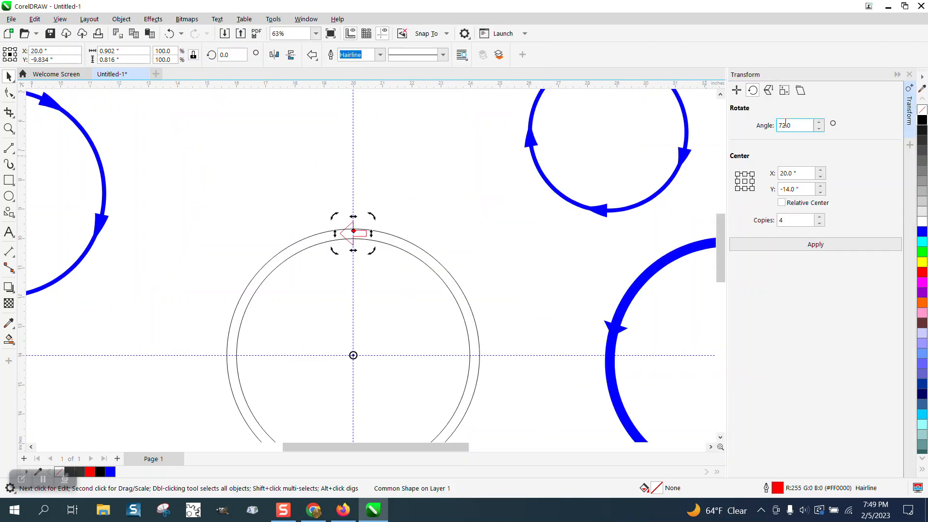
# Make four rotated copies of the arrow around the ring's center at an angle of 360/5
pyautogui.moveTo(796, 125); pyautogui.dragTo(766, 131)
pyautogui.write('360/5')
pyautogui.click(793, 221)
pyautogui.click(799, 245)
pyautogui.click(438, 165)
# Weld the center ring and its five arrows into one curve
pyautogui.scroll(-2, 438, 164)
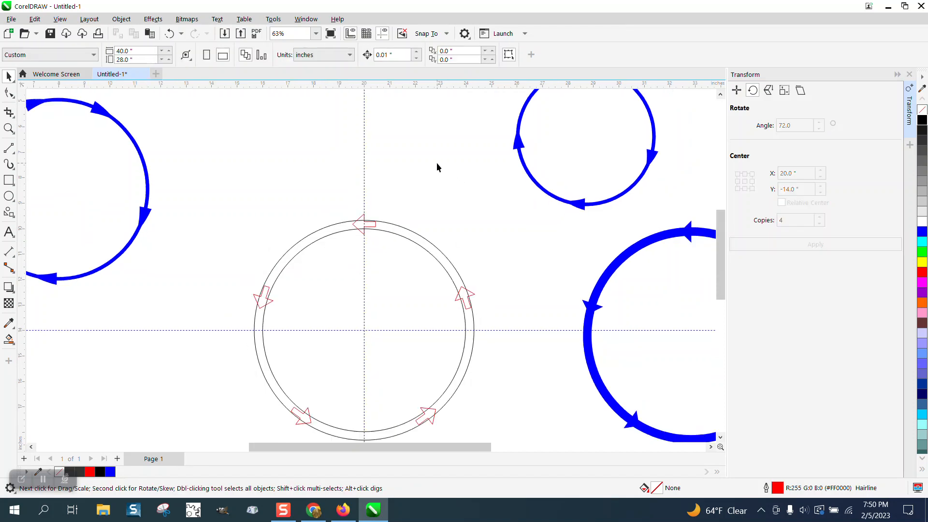
pyautogui.moveTo(289, 178); pyautogui.dragTo(359, 334)
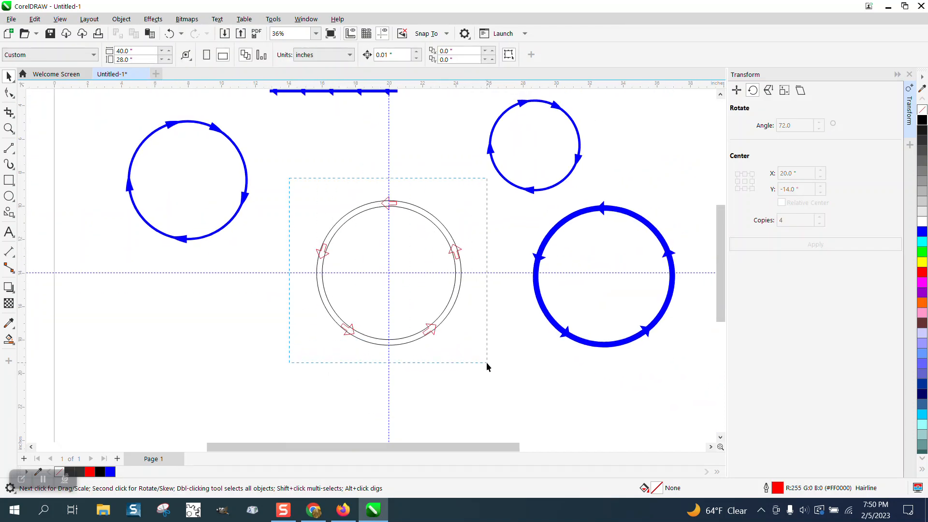
pyautogui.moveTo(487, 362); pyautogui.dragTo(486, 364)
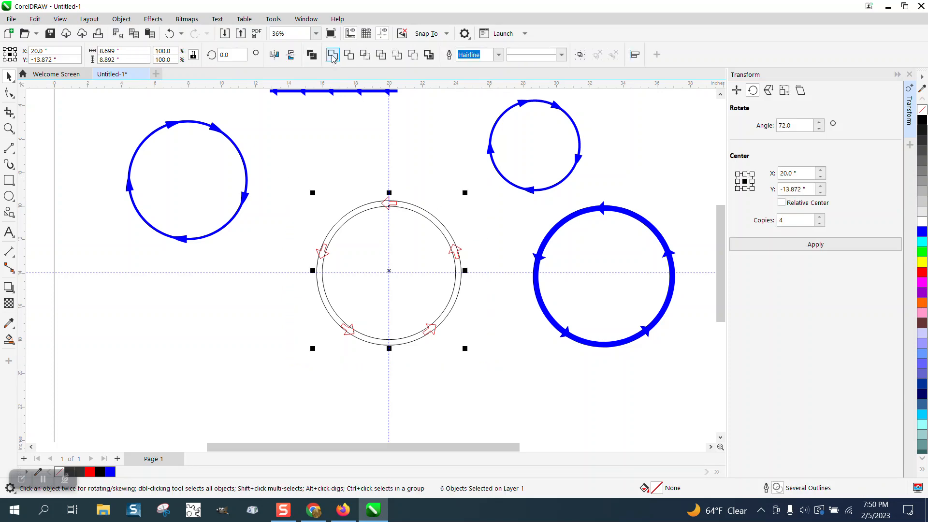
pyautogui.click(333, 54)
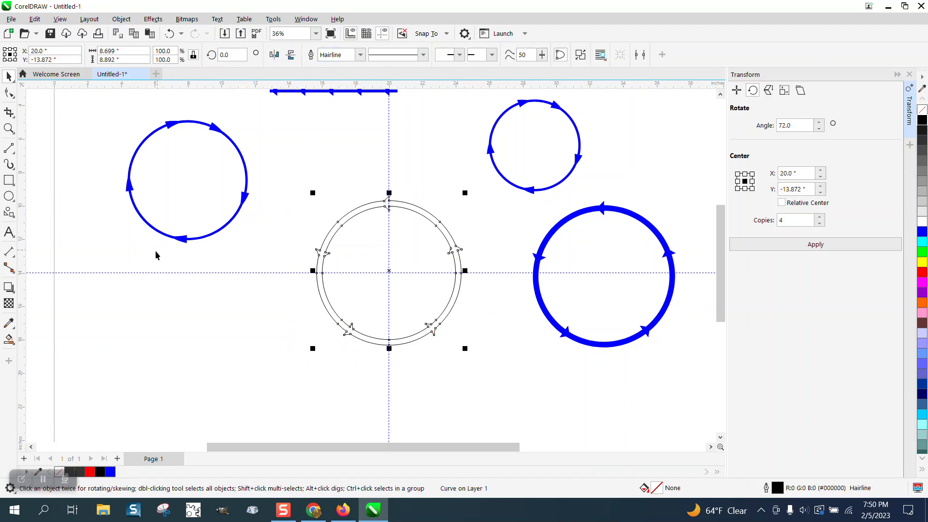
# Smart-fill the welded five-arrow ring with blue and no outline, and inspect its top arrow up close
pyautogui.click(13, 342)
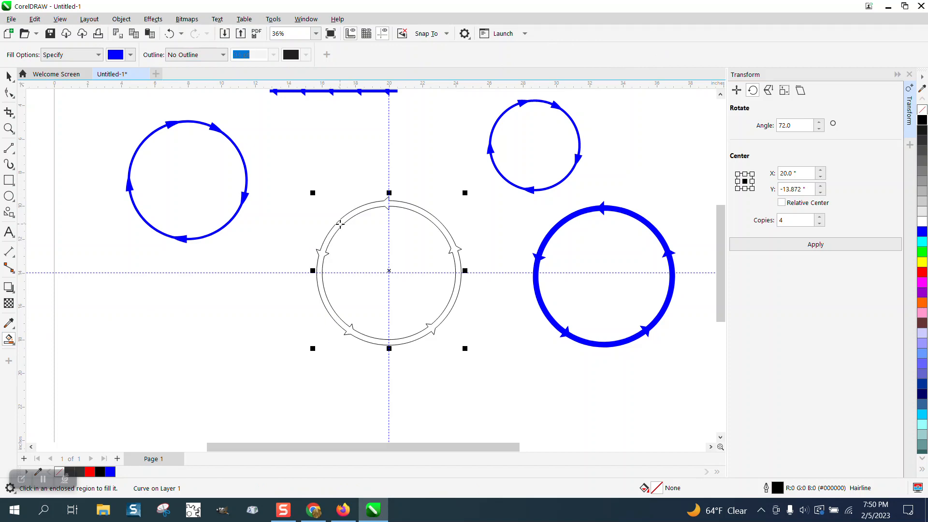
pyautogui.click(341, 224)
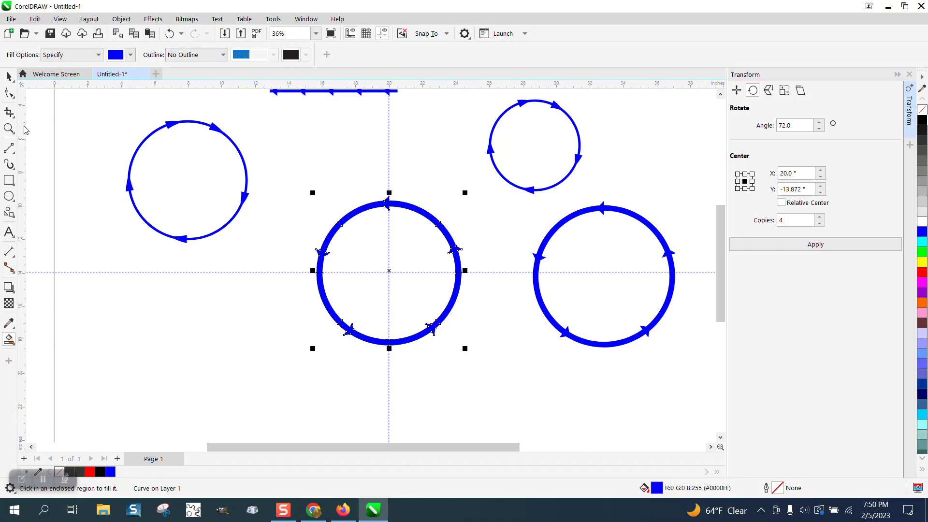
pyautogui.click(9, 127)
pyautogui.moveTo(375, 186); pyautogui.dragTo(426, 215)
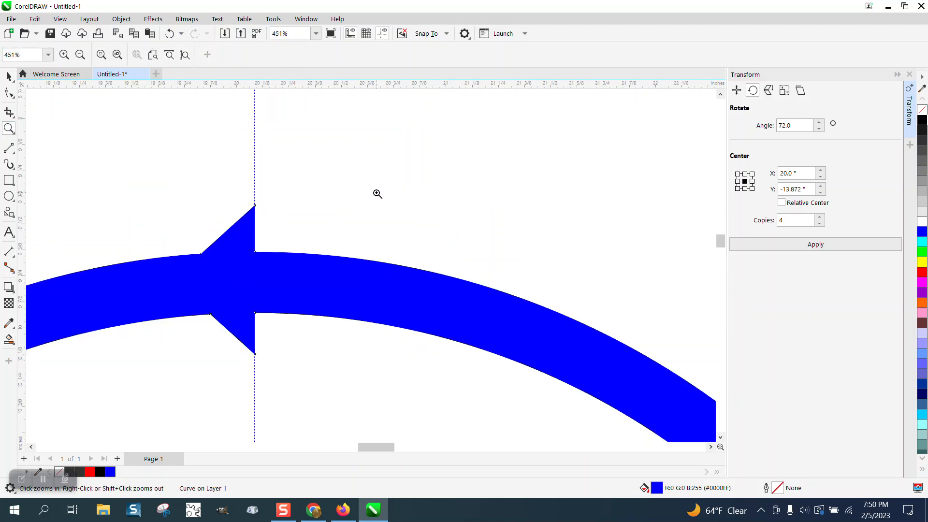
pyautogui.scroll(-8, 378, 194)
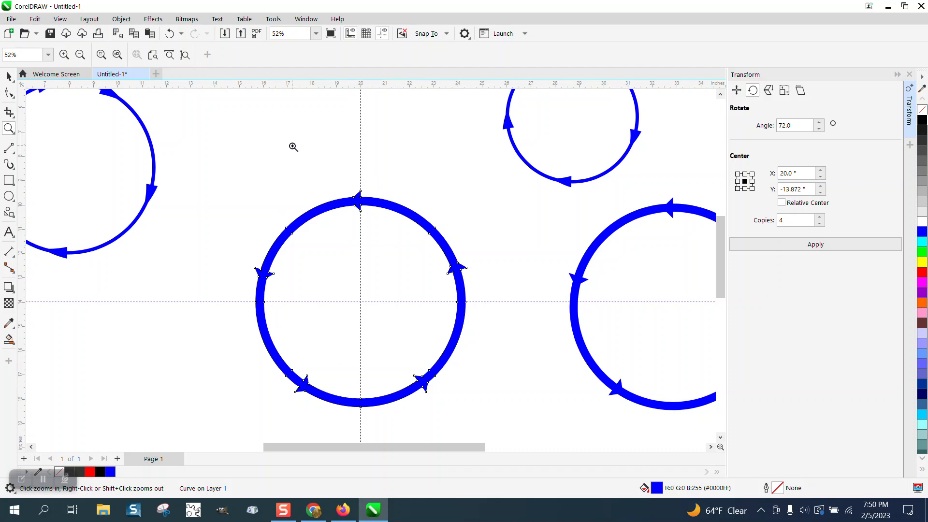
# Undo the blue fill, the weld and the four rotated arrow copies
pyautogui.click(170, 35)
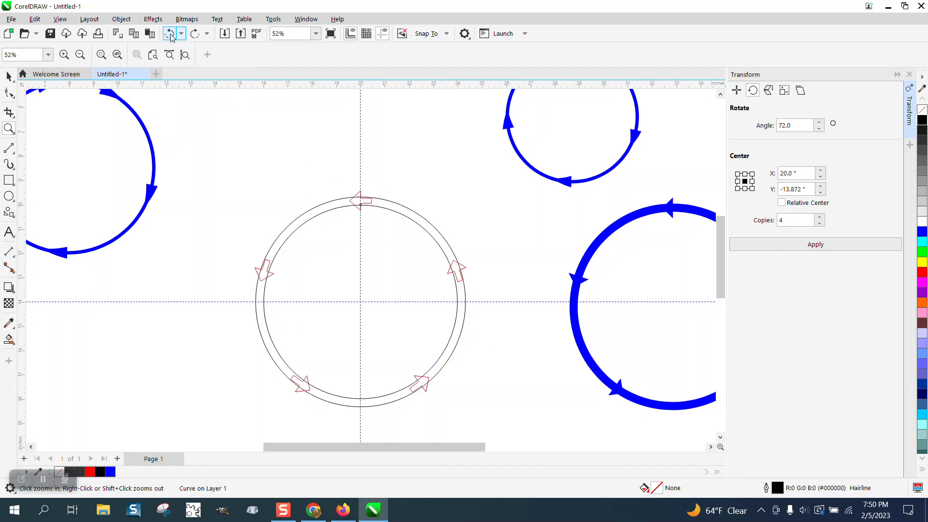
pyautogui.click(170, 34)
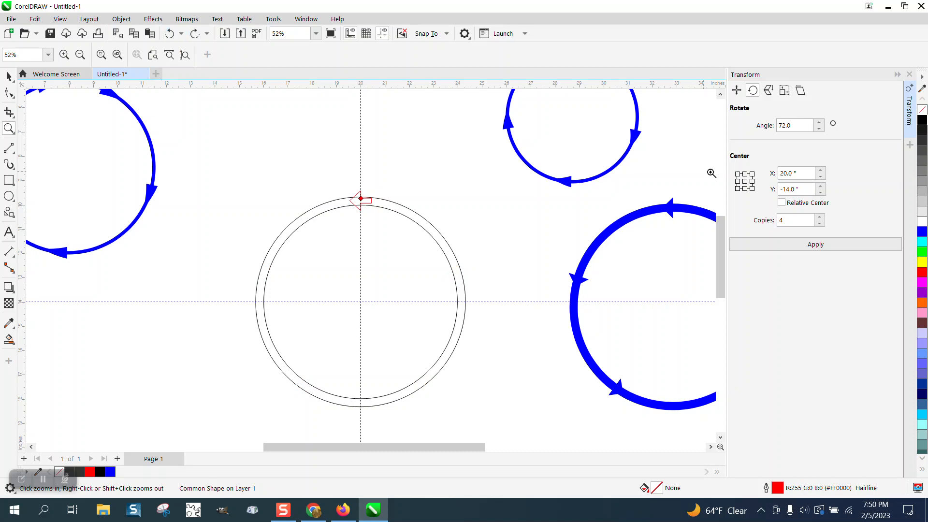
# Make six rotated copies of the arrow around the ring's center at an angle of 51.429 degrees
pyautogui.doubleClick(789, 125)
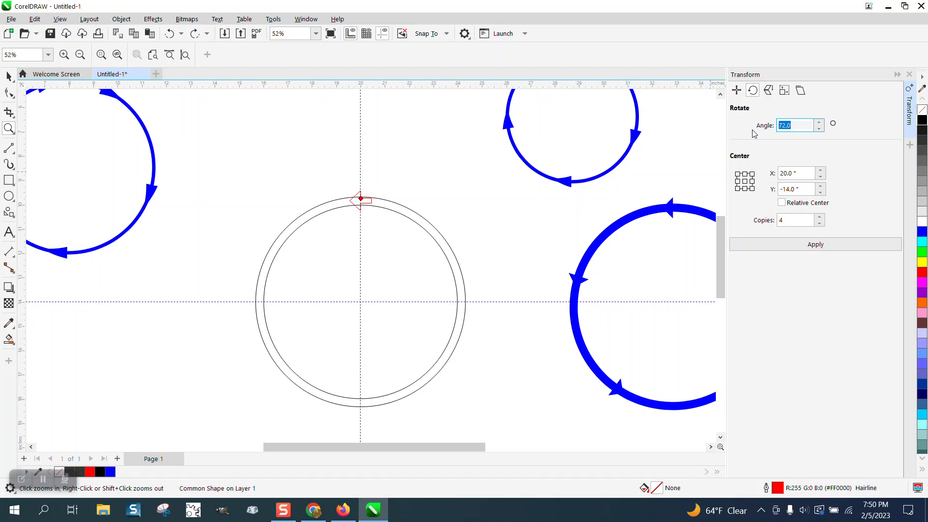
pyautogui.write('7')
pyautogui.moveTo(787, 221); pyautogui.dragTo(774, 220)
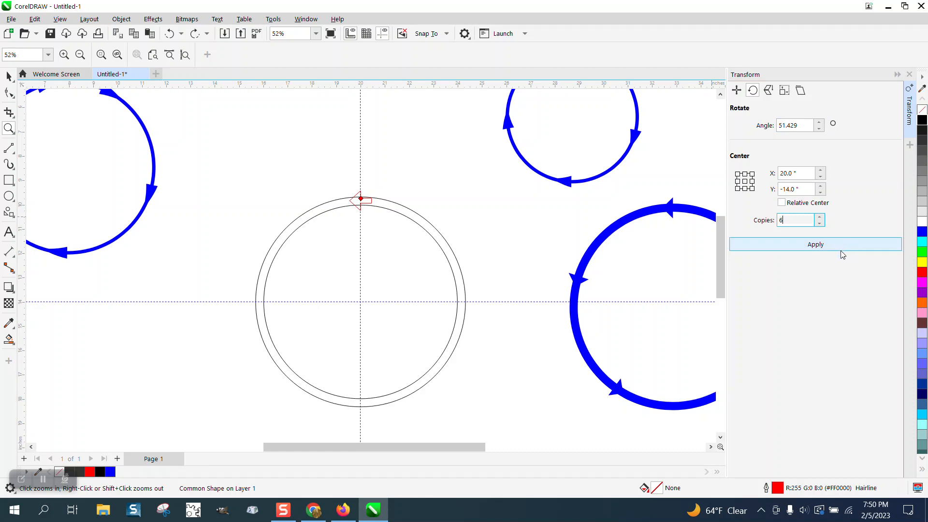
pyautogui.click(824, 250)
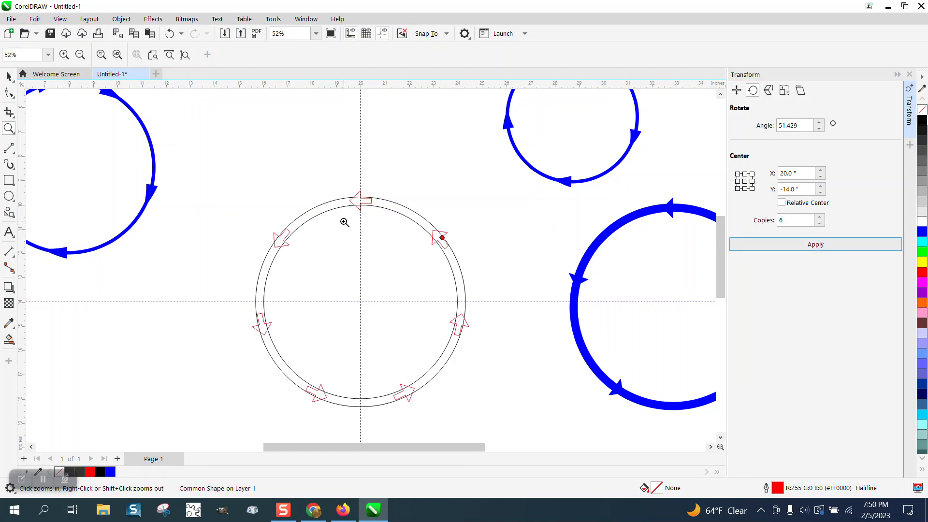
# Try to weld the ring and all seven arrows into one curve
pyautogui.click(9, 76)
pyautogui.moveTo(252, 193); pyautogui.dragTo(294, 367)
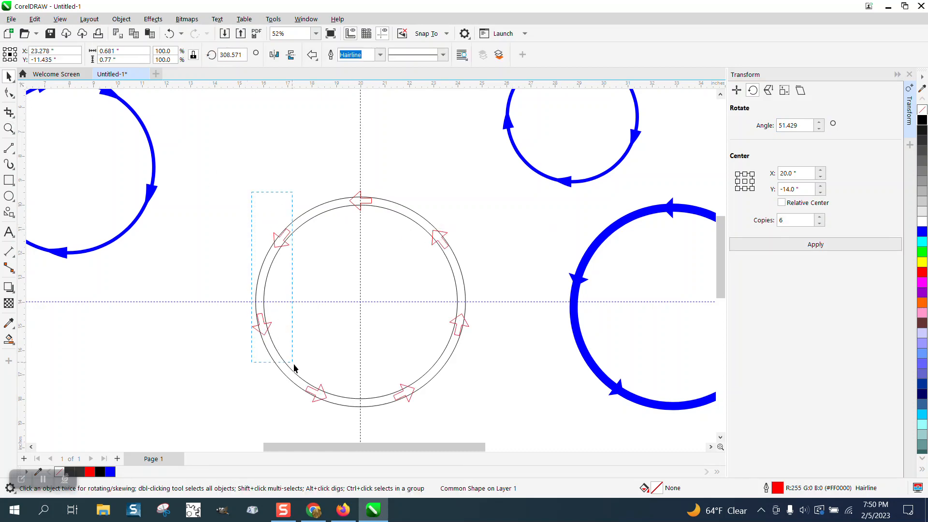
pyautogui.moveTo(487, 400); pyautogui.dragTo(489, 400)
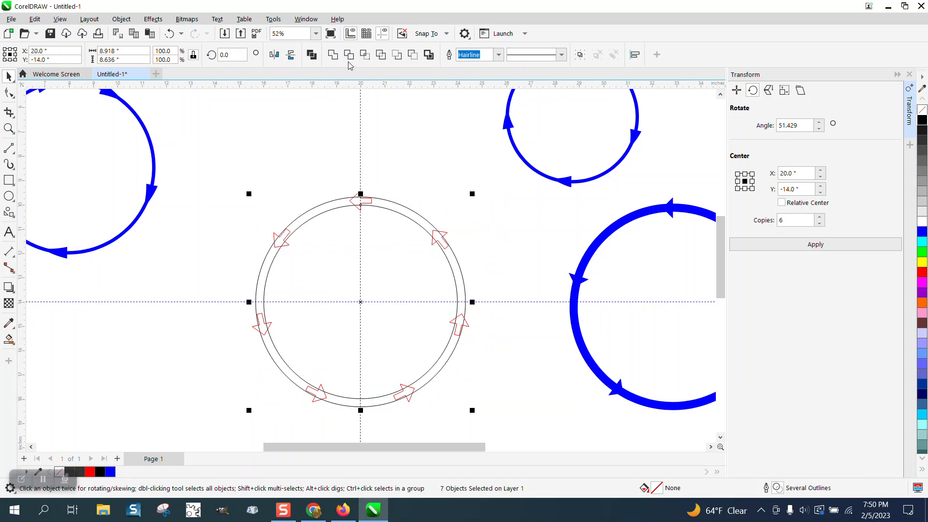
pyautogui.click(332, 55)
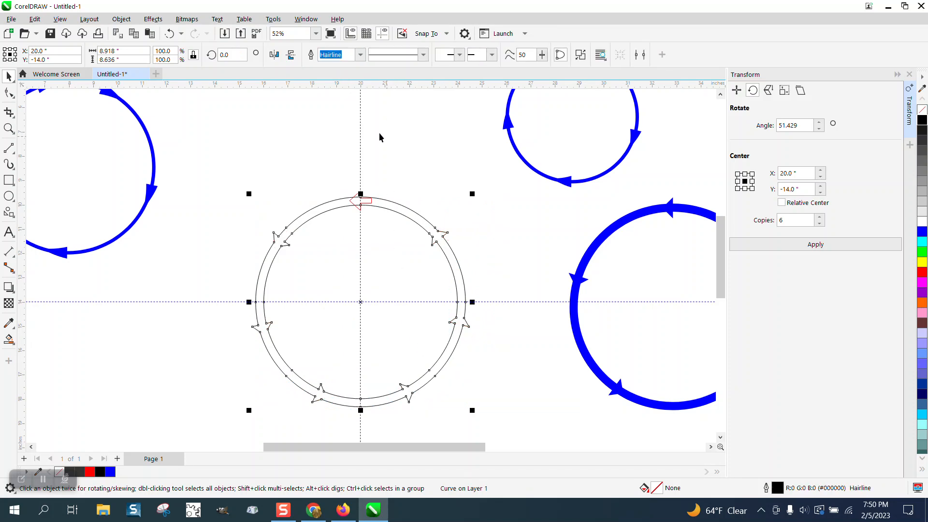
pyautogui.click(170, 34)
# Convert the original arrow at the top of the ring to curves in its place
pyautogui.click(363, 201)
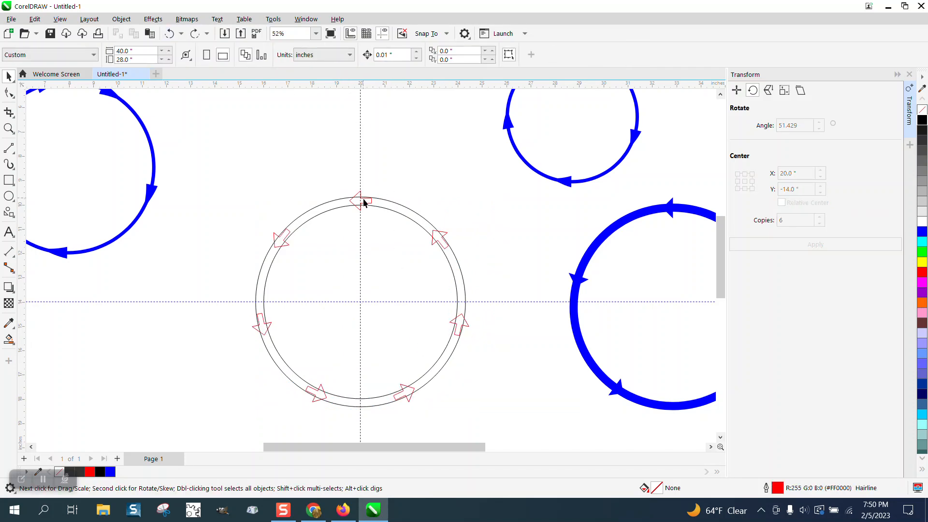
pyautogui.moveTo(387, 172); pyautogui.dragTo(385, 155)
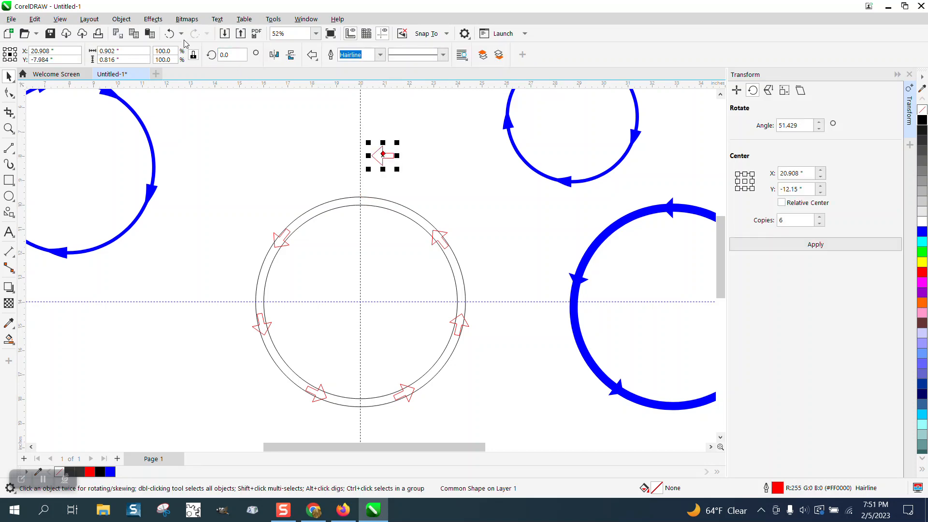
pyautogui.click(170, 33)
pyautogui.click(121, 19)
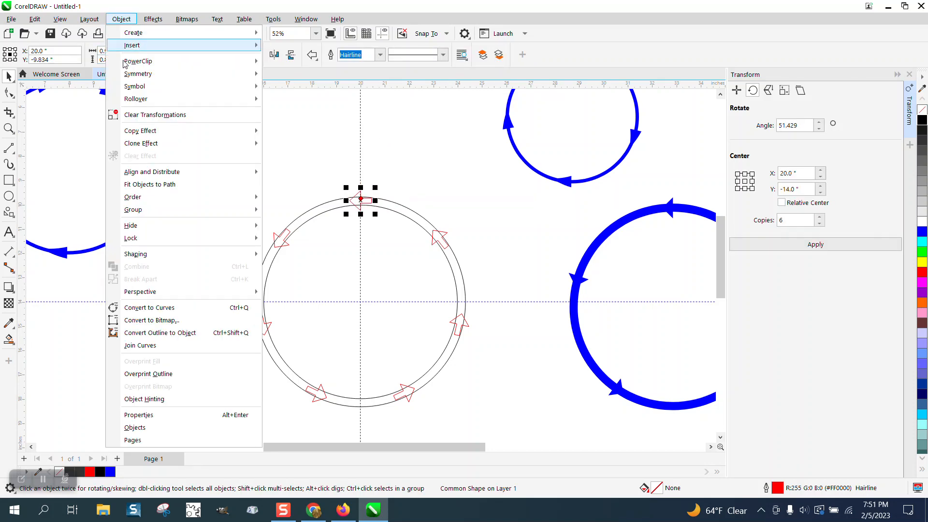
pyautogui.click(147, 308)
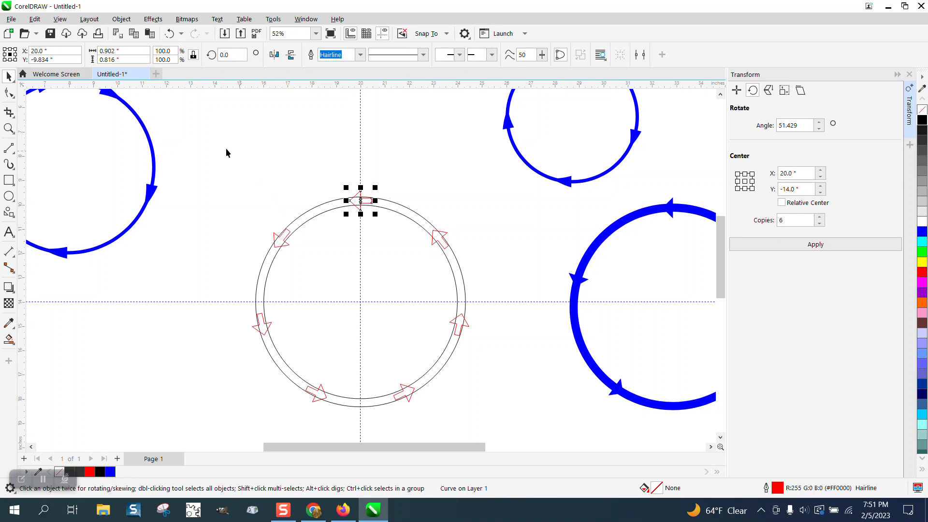
# Weld the ring, the converted top arrow and the six rotated arrows into one curve
pyautogui.moveTo(219, 163); pyautogui.dragTo(526, 404)
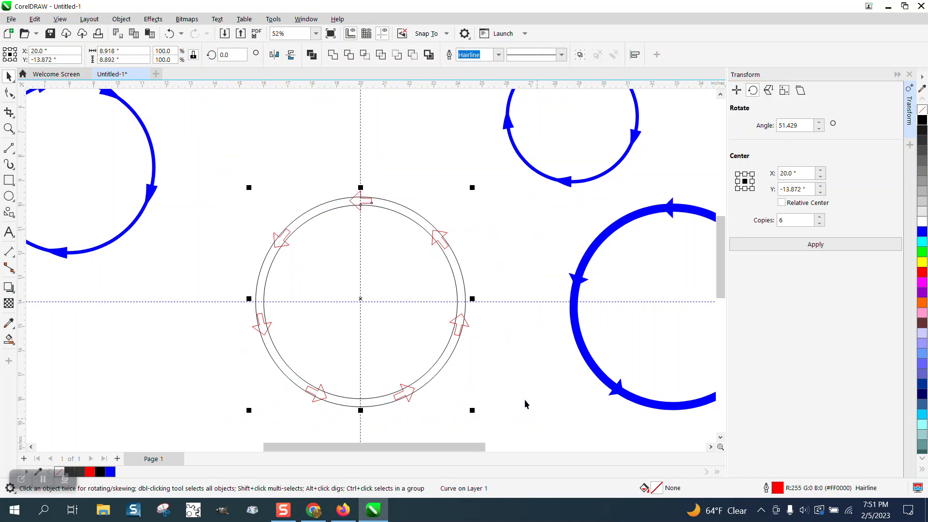
pyautogui.click(332, 55)
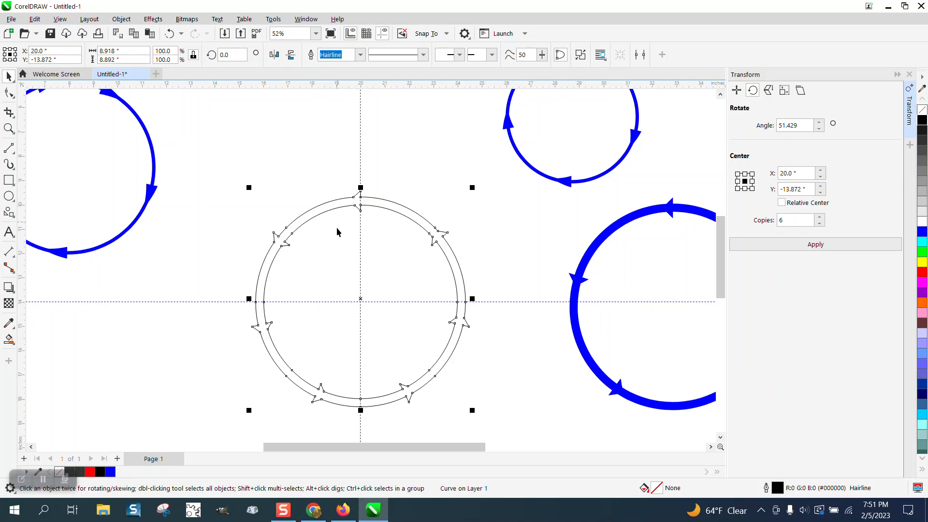
pyautogui.click(53, 296)
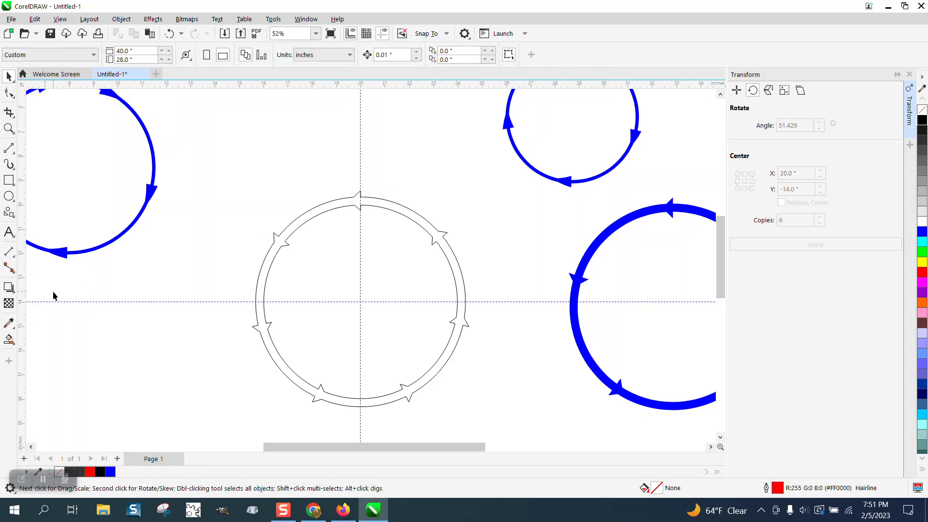
# Smart-fill the welded seven-arrow ring with blue and no outline
pyautogui.click(9, 339)
pyautogui.click(285, 233)
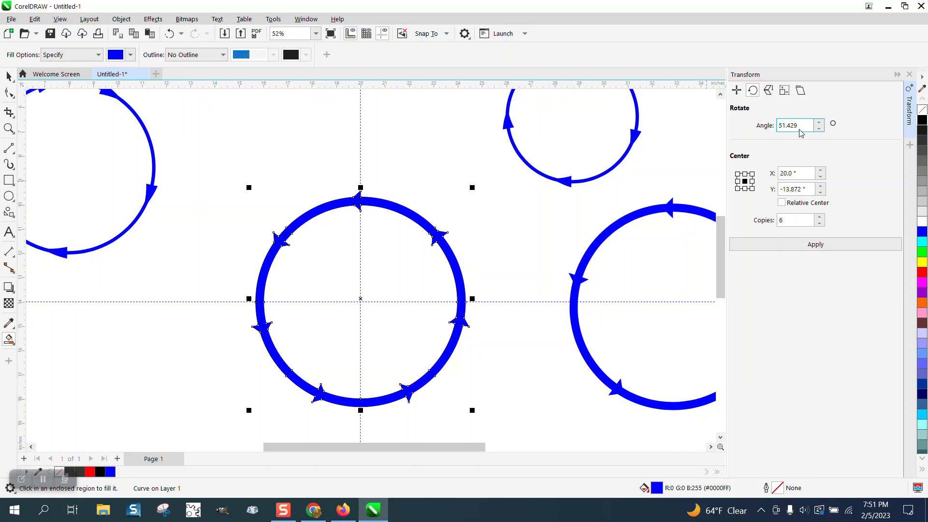
pyautogui.click(9, 75)
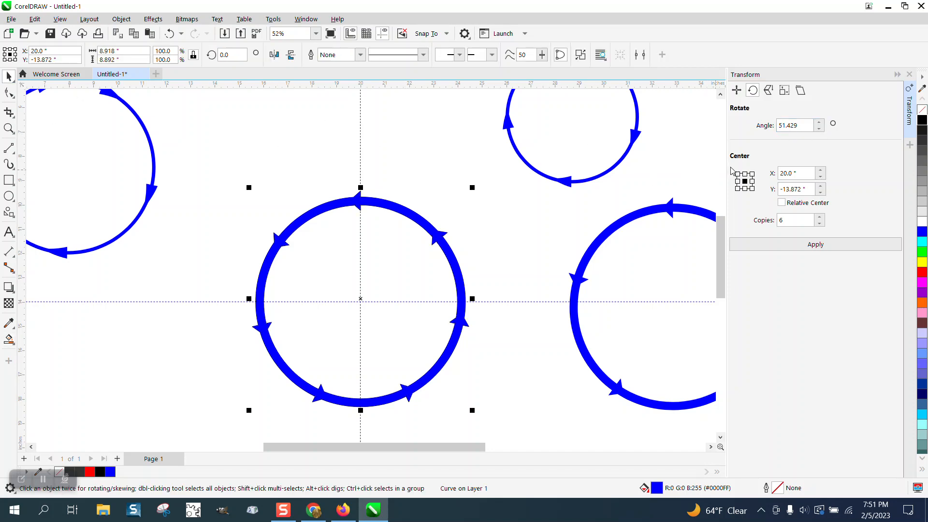
# Examine the finished seven-arrow ring alongside the other arrow circles and the straight blue arrow line
pyautogui.scroll(-1, 440, 162)
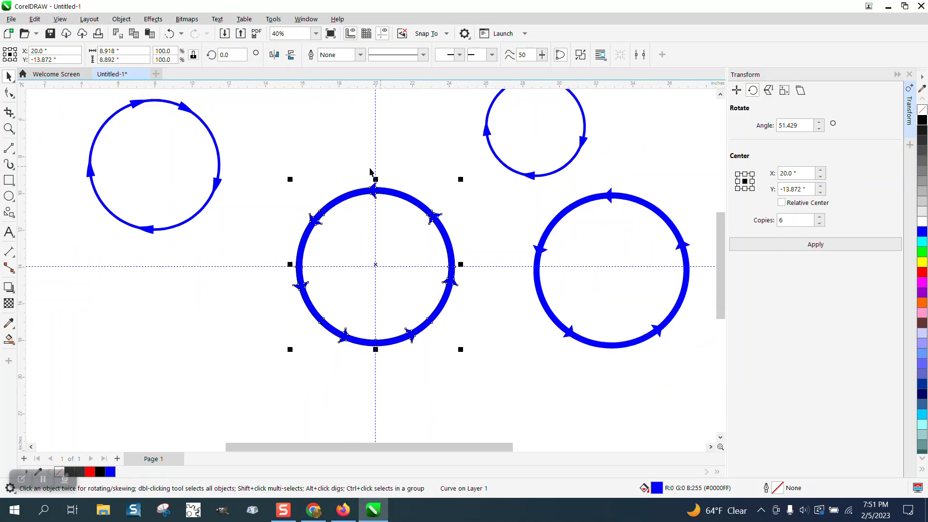
pyautogui.click(9, 129)
pyautogui.moveTo(112, 105); pyautogui.dragTo(276, 236)
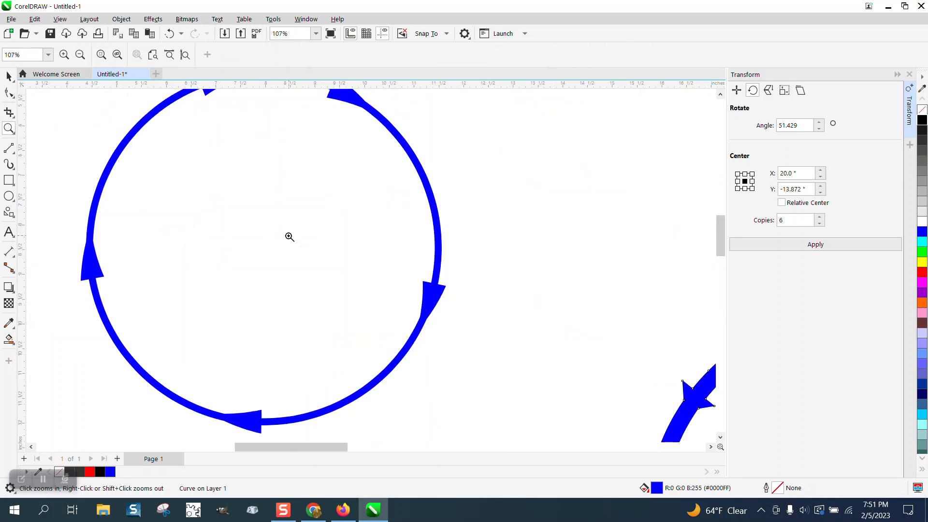
pyautogui.scroll(-3, 284, 233)
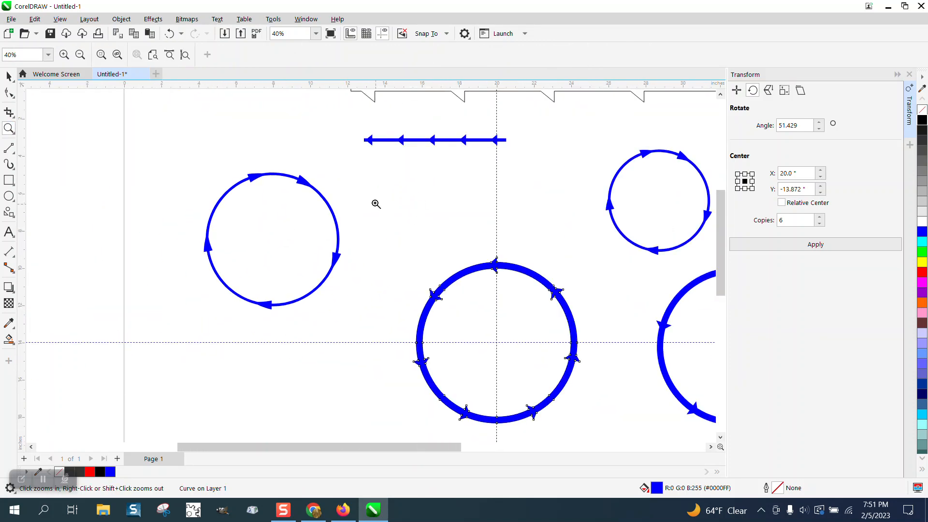
pyautogui.click(9, 76)
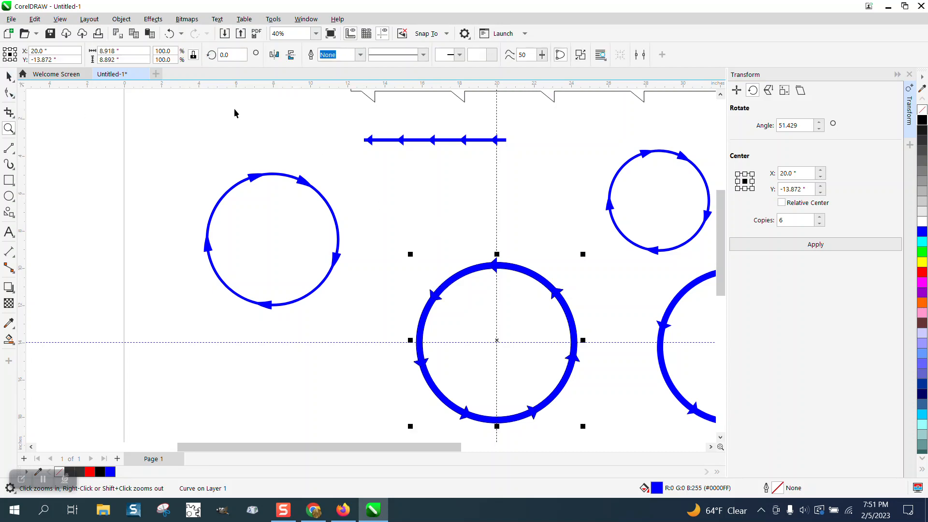
pyautogui.click(409, 142)
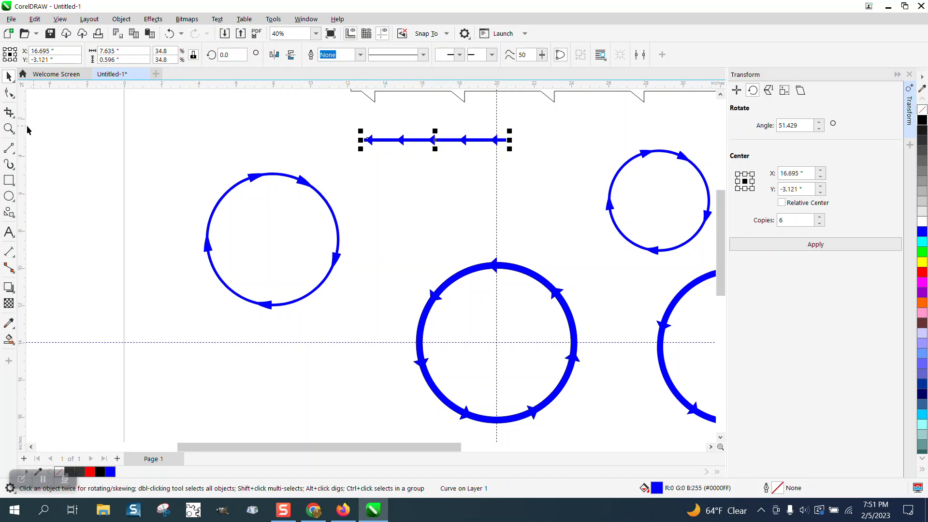
pyautogui.click(9, 128)
pyautogui.moveTo(332, 118); pyautogui.dragTo(524, 166)
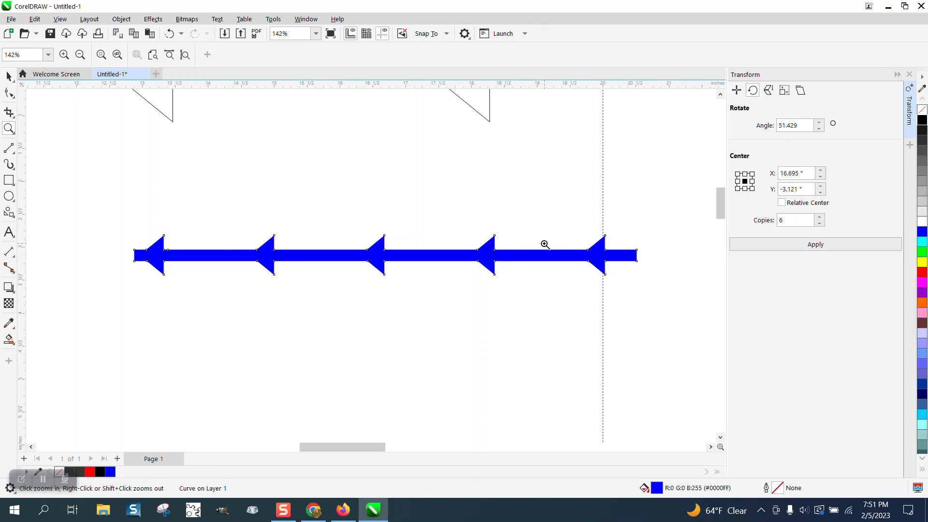
pyautogui.scroll(-5, 545, 244)
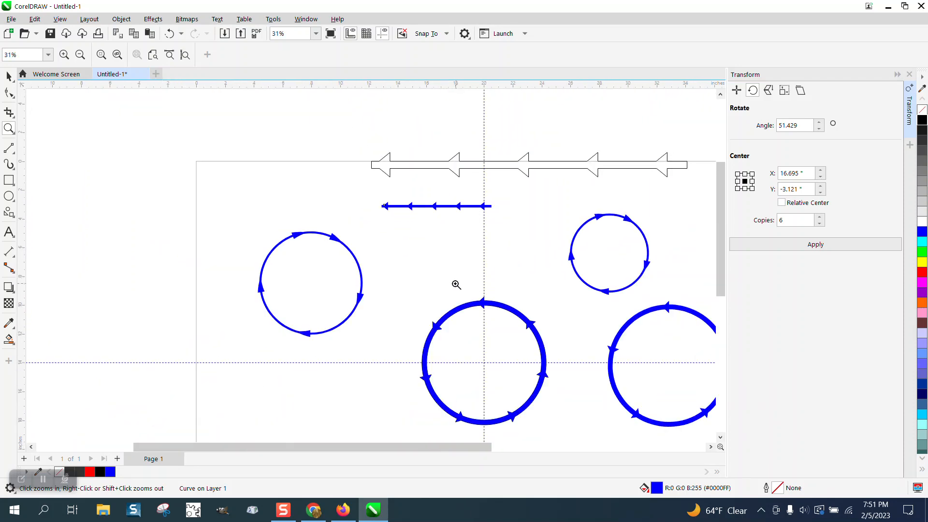
pyautogui.moveTo(425, 281); pyautogui.dragTo(582, 416)
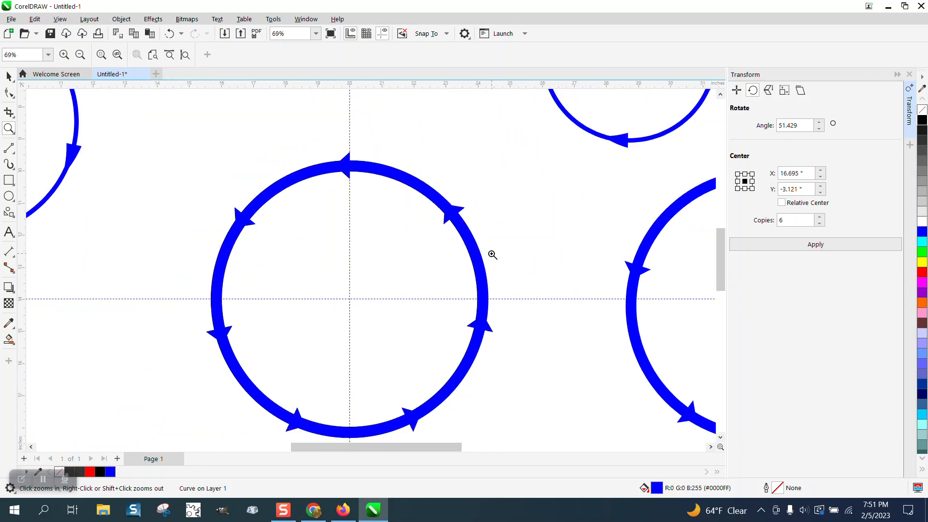
pyautogui.scroll(-3, 492, 255)
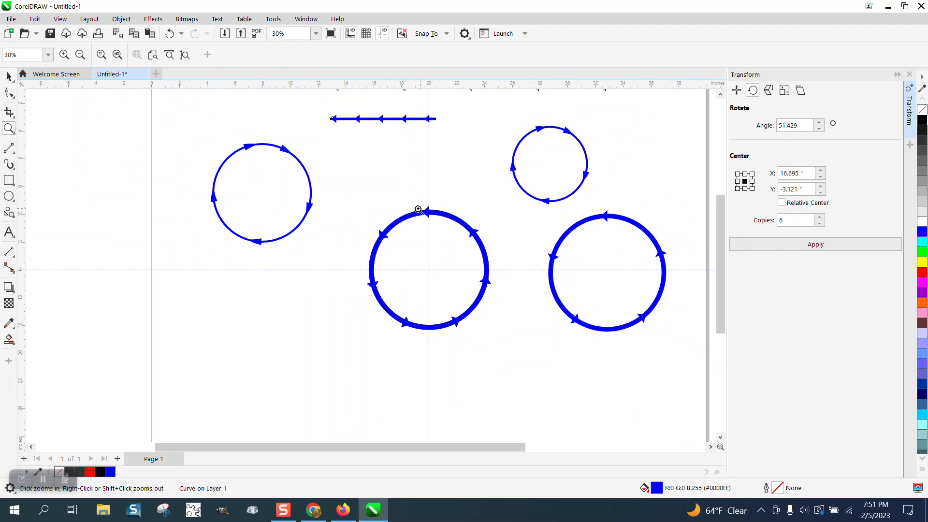
pyautogui.moveTo(352, 196); pyautogui.dragTo(527, 347)
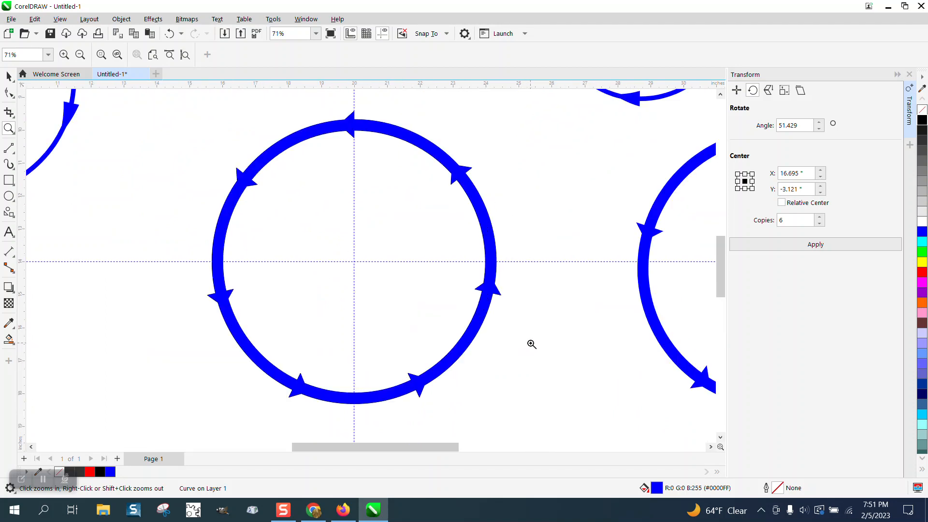